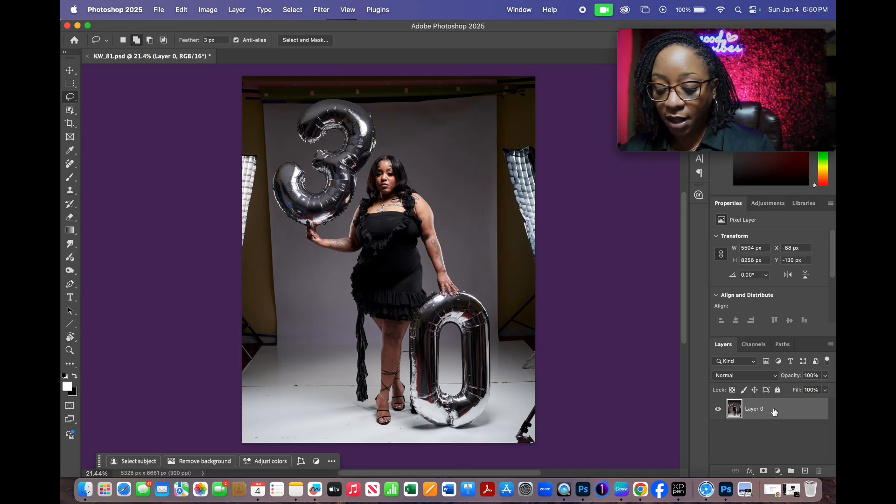
- Duplicate Layer 0 and set the crop ratio to 4 : 5 (8 : 10)
key(super+j)
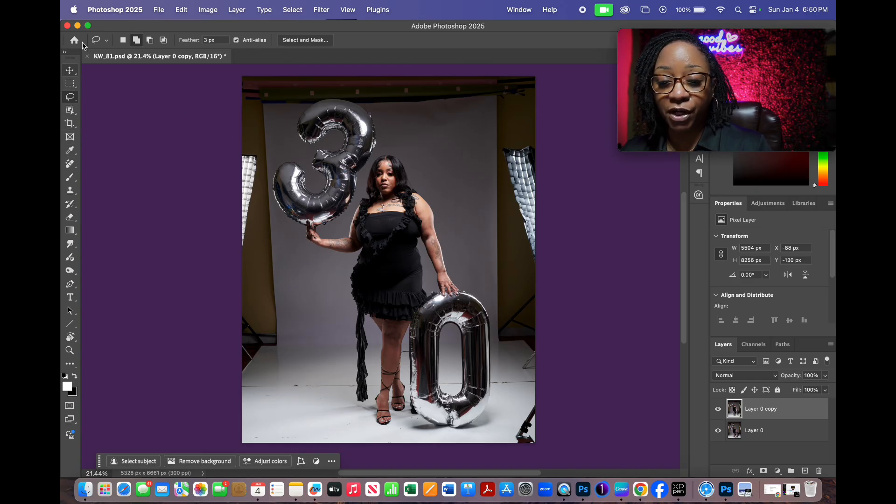
click(71, 124)
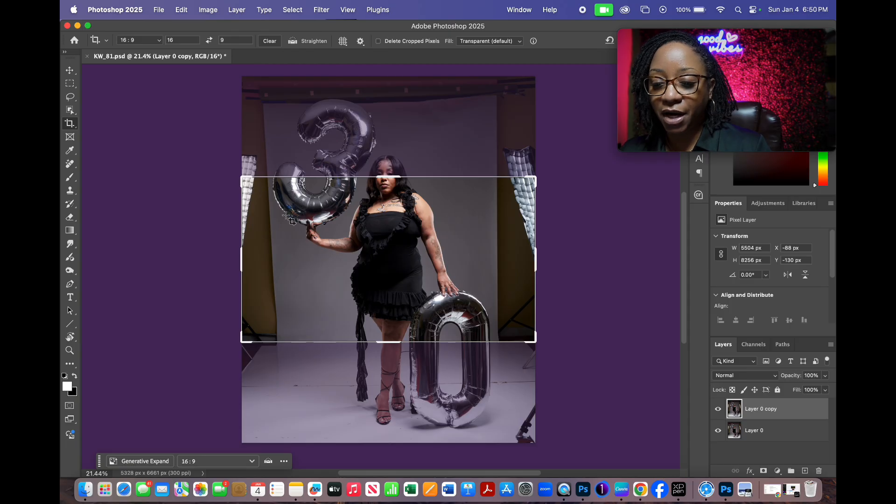
click(345, 253)
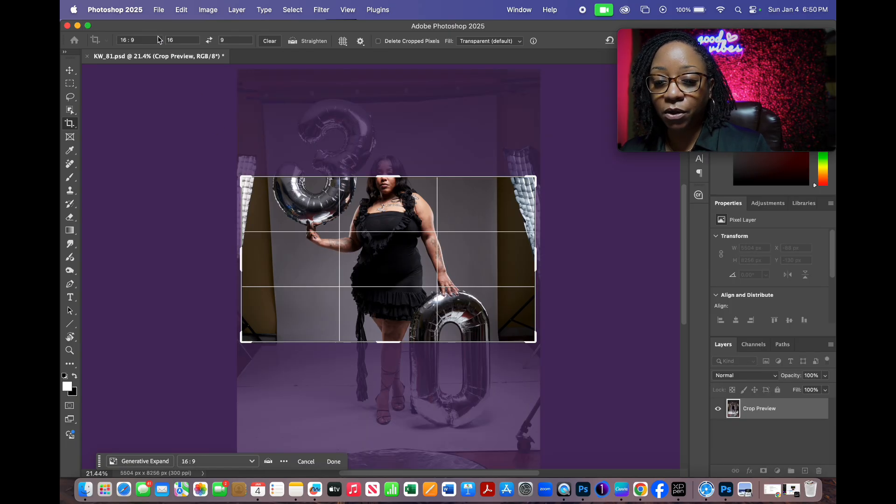
click(157, 40)
scroll(157, 79, up, 3)
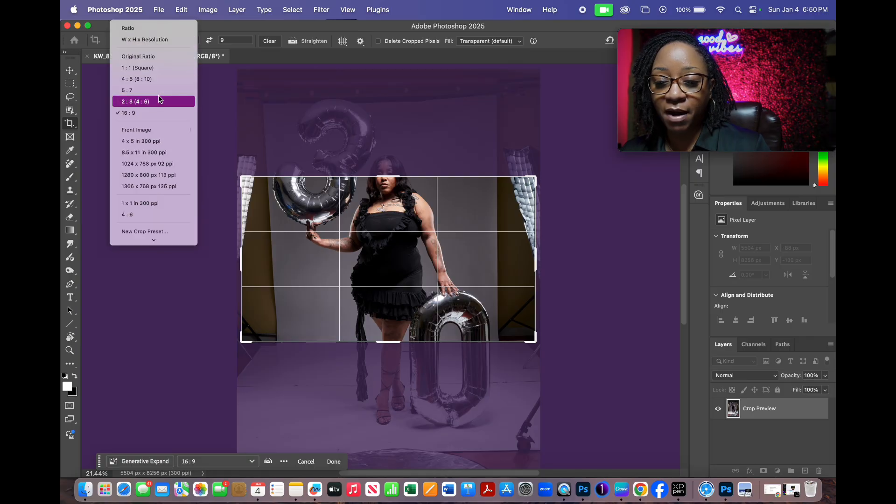
click(158, 82)
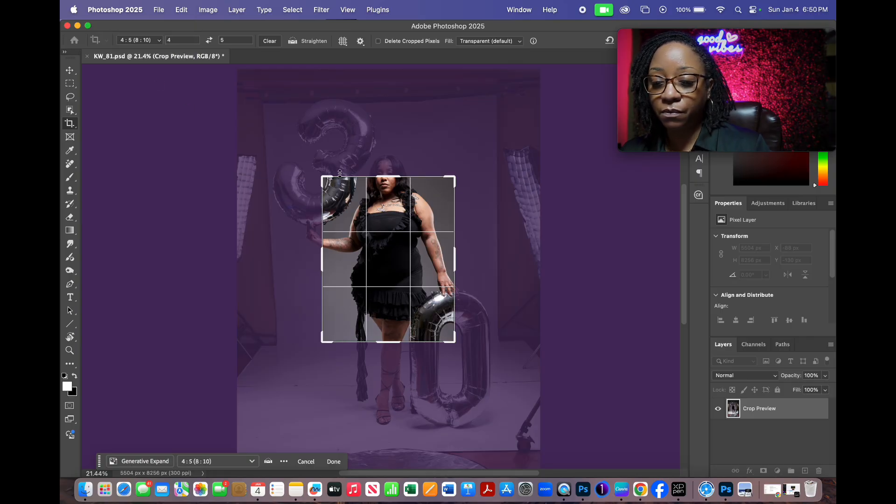
- Enlarge the crop frame to take in the woman, both balloons and the full photo width, about 5552 x 6941 px, and apply the crop
drag(326, 179, 280, 122)
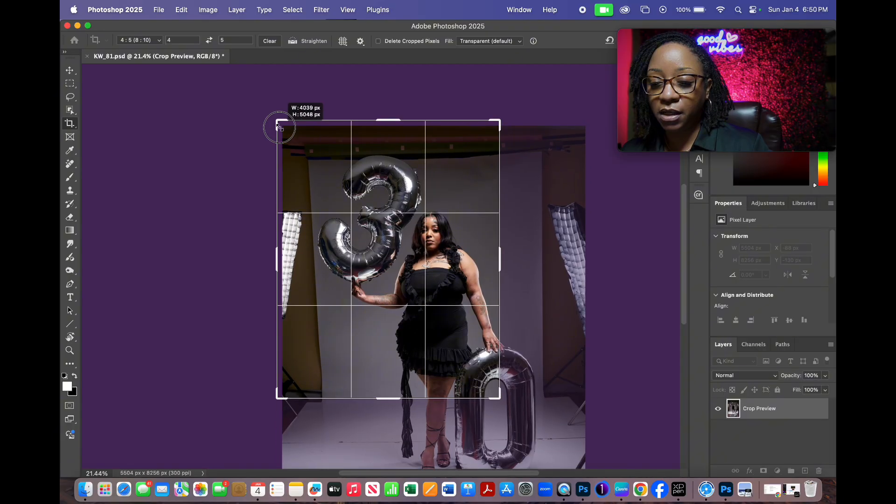
drag(495, 395, 533, 455)
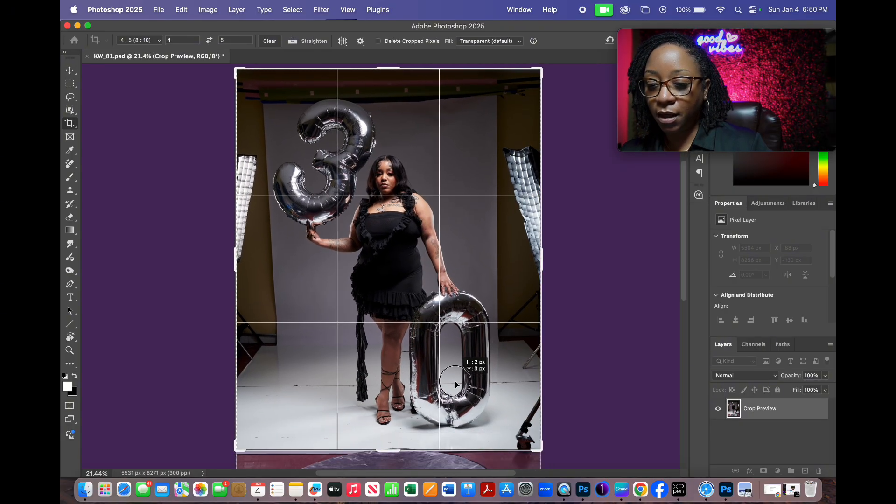
drag(471, 340, 469, 350)
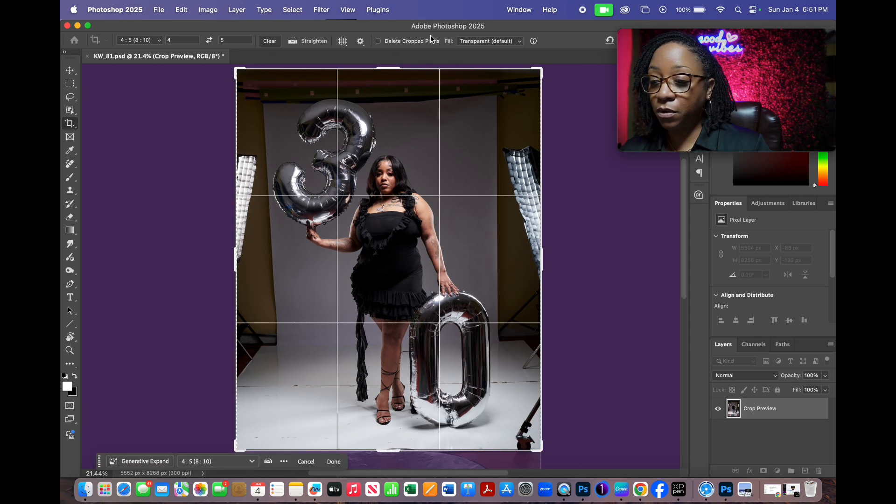
click(679, 53)
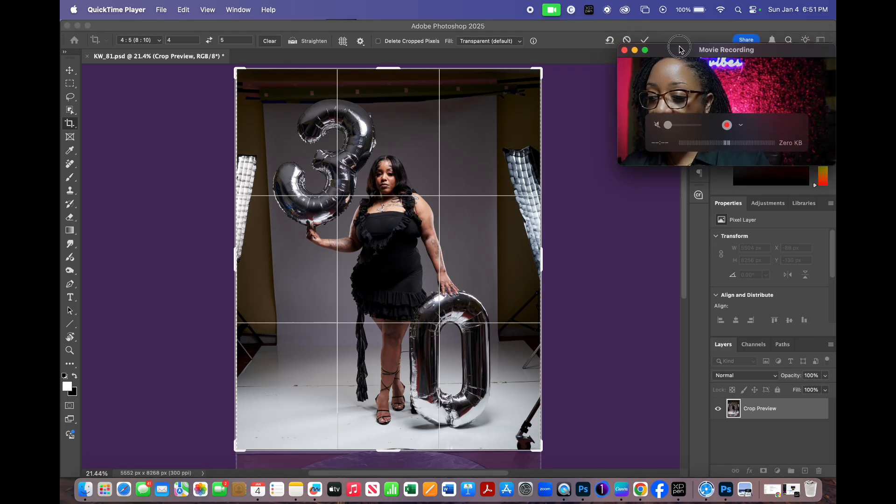
click(646, 41)
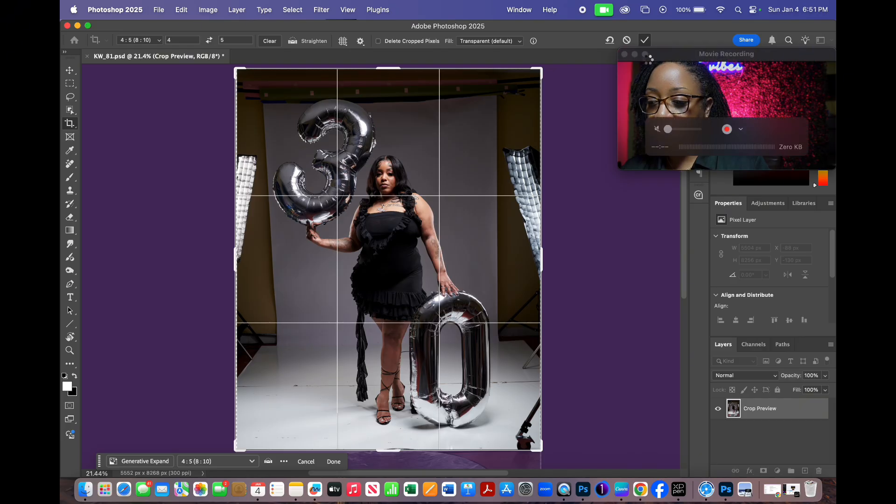
click(645, 41)
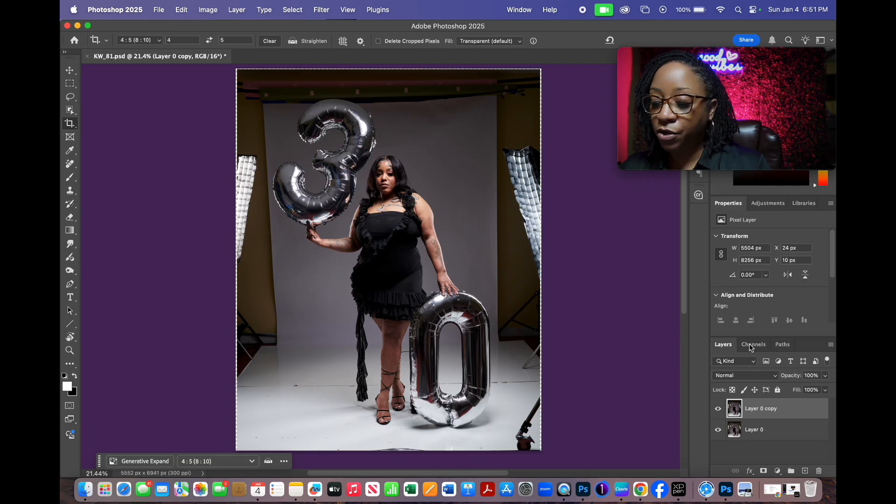
- Select the woman and both number balloons with Select Subject and copy them onto a new layer
scroll(833, 270, down, 4)
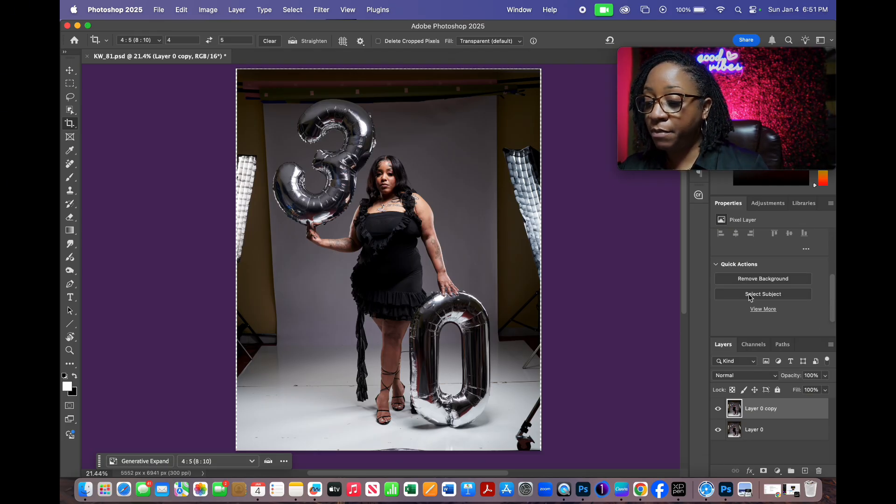
click(750, 298)
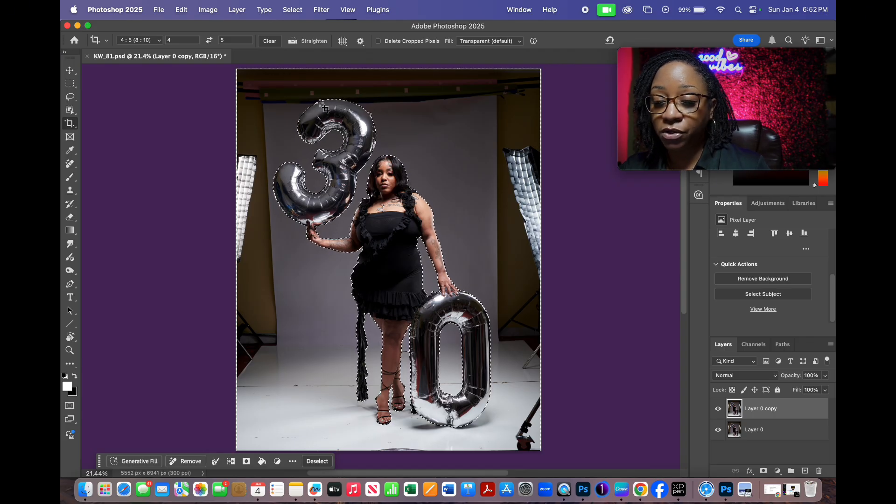
scroll(325, 109, up, 5)
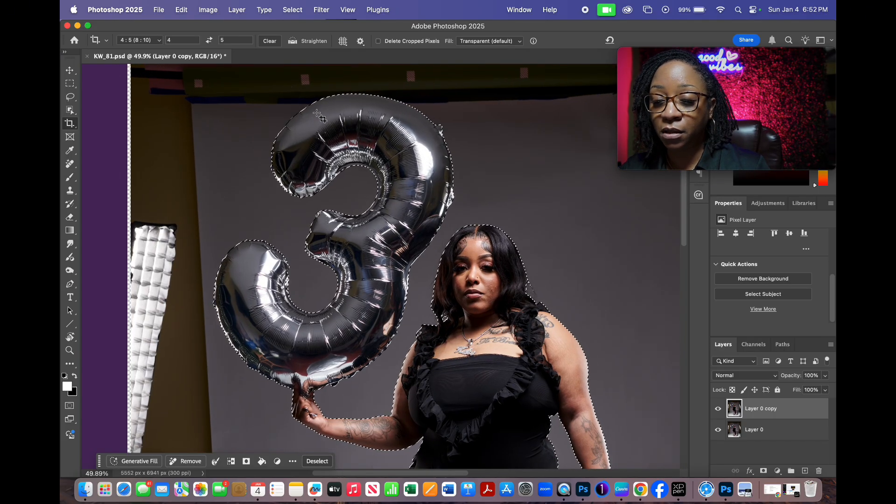
scroll(321, 118, up, 2)
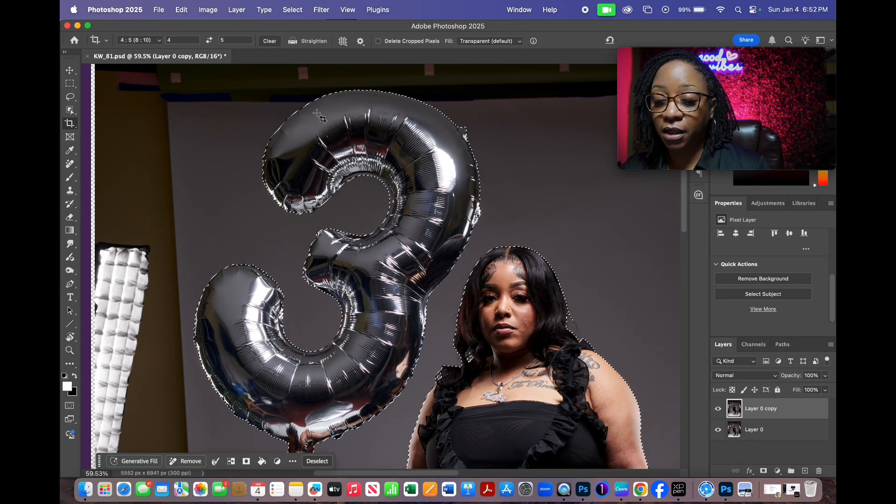
scroll(321, 118, down, 6)
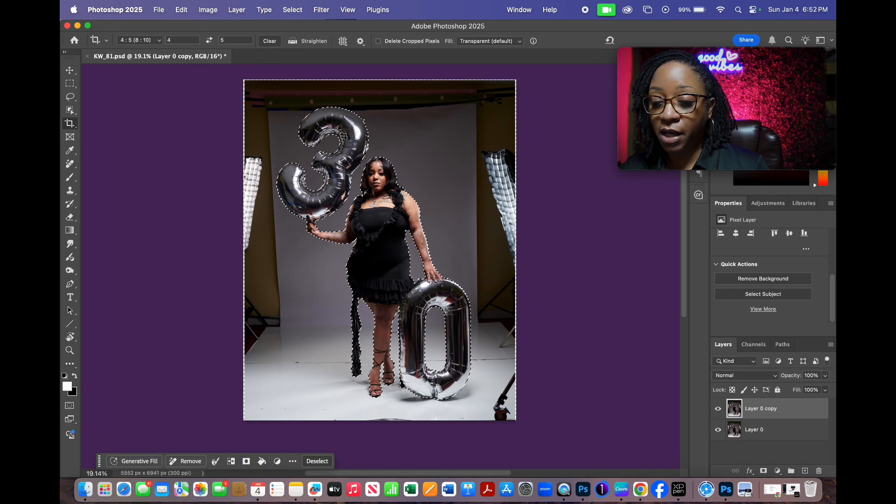
key(super+j)
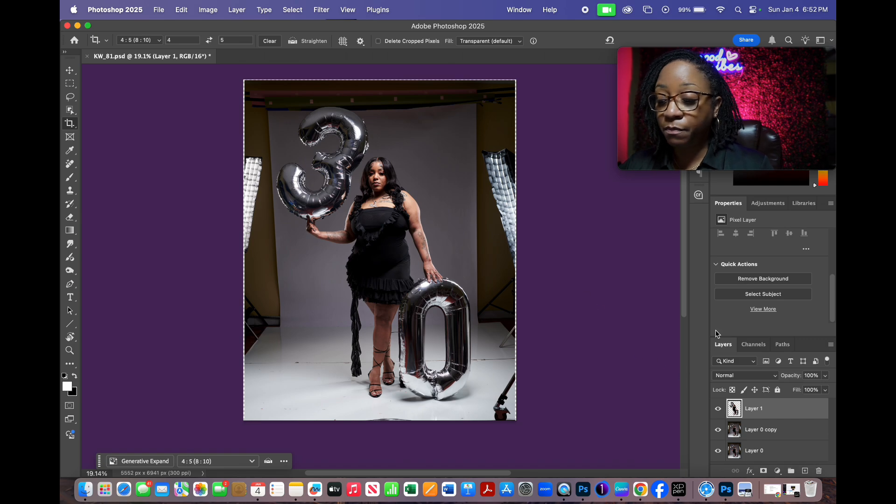
- Load the cut-out on Layer 1 as a selection, hide that layer and make Layer 0 copy active
super+click(733, 409)
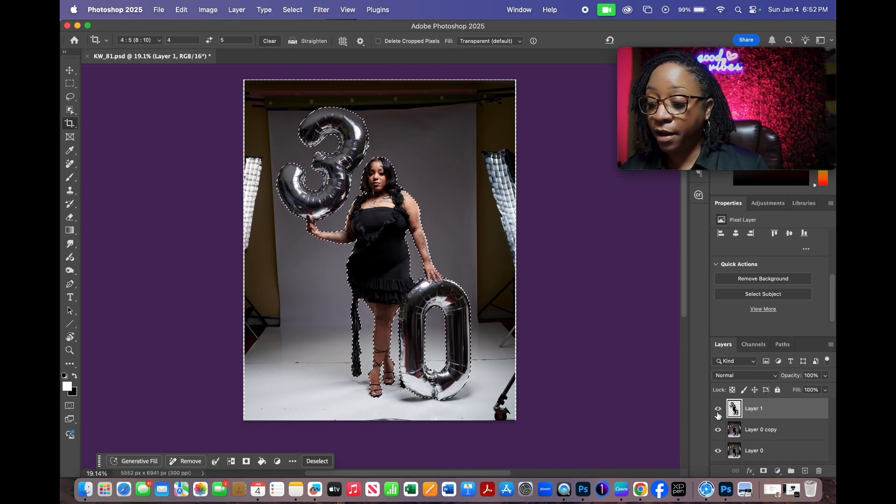
click(717, 410)
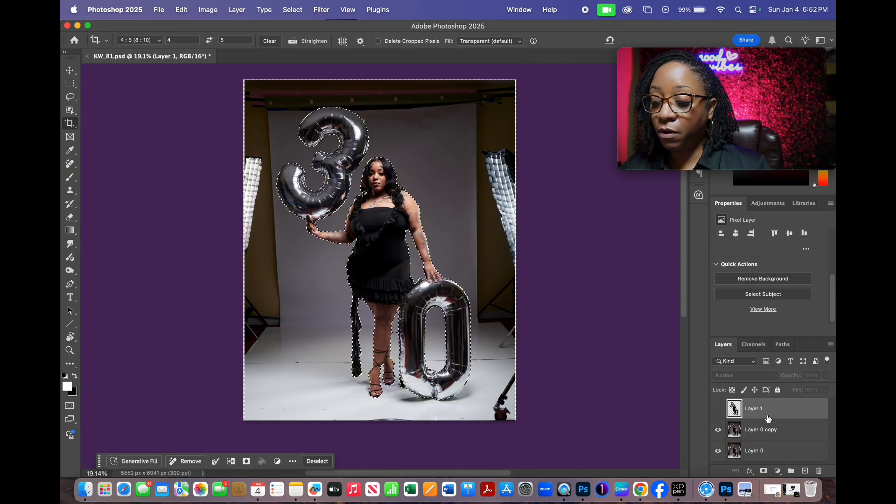
click(761, 430)
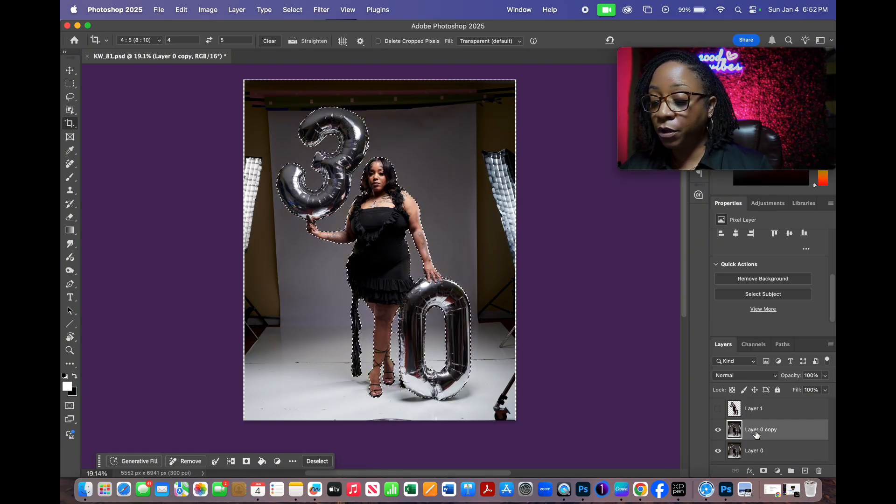
- Remove the selected subject from Layer 0 copy with Content-Aware Fill, outputting to the current layer
click(70, 98)
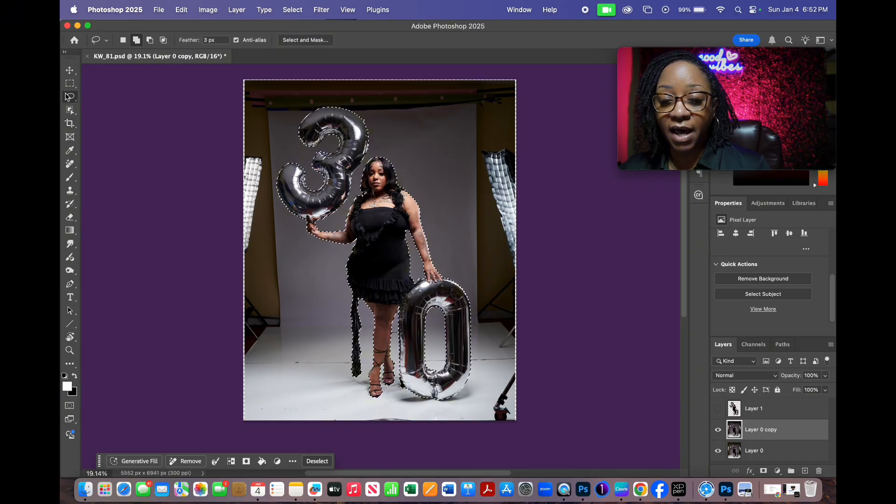
right_click(375, 217)
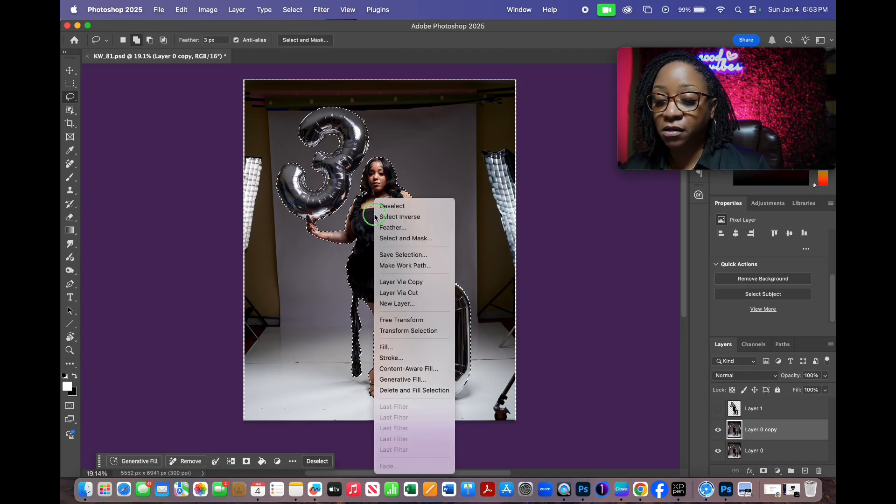
click(419, 369)
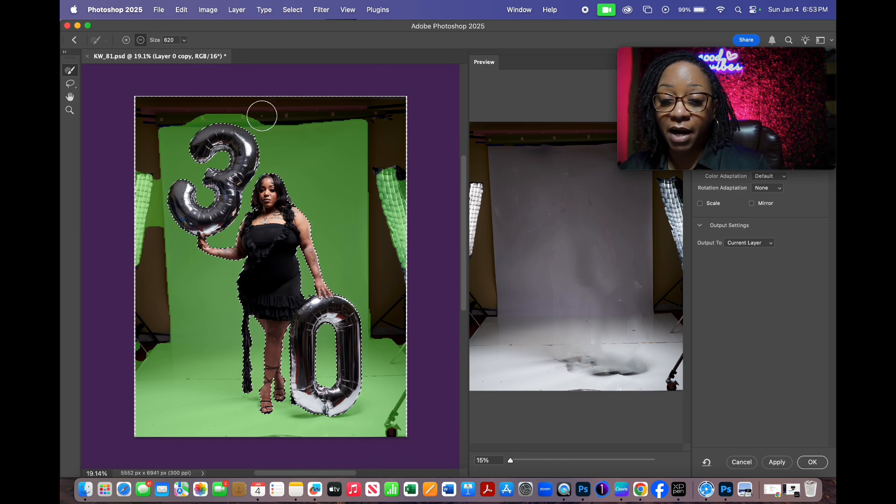
mouse_move(379, 170)
mouse_down()
mouse_move(406, 220)
mouse_move(381, 342)
mouse_up()
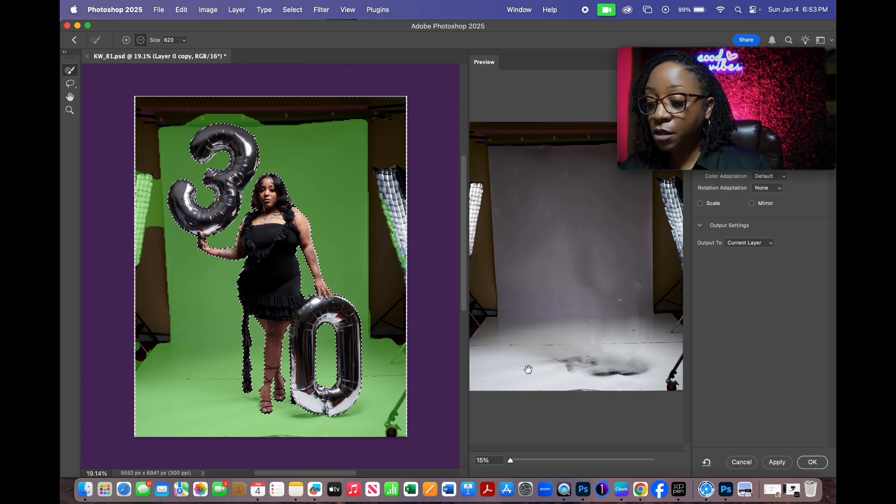
click(813, 462)
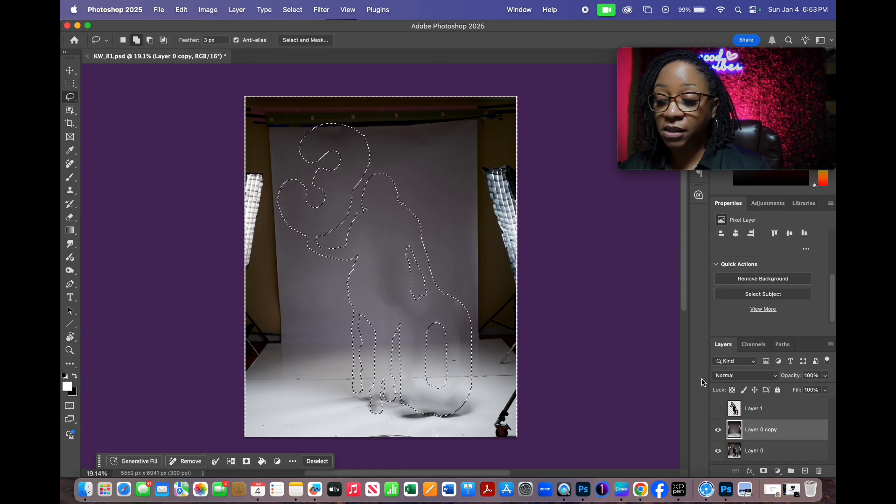
click(717, 410)
click(717, 409)
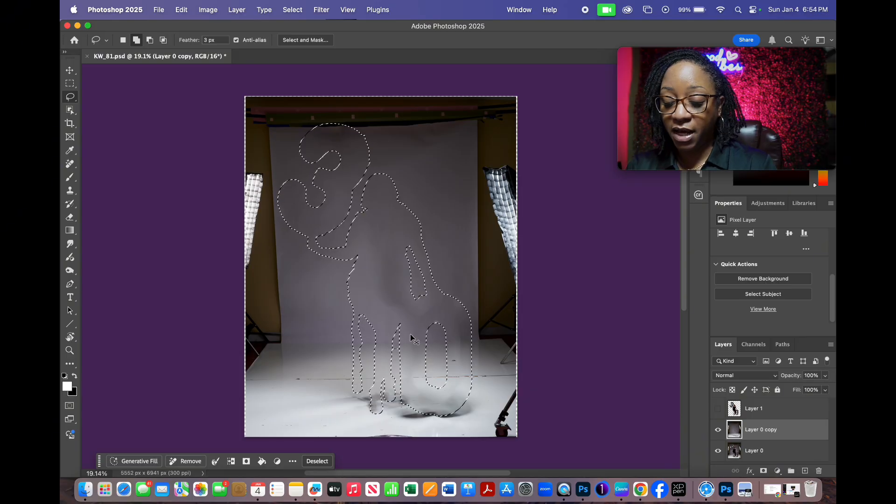
- Clear the subject selection and marquee the full-width strip across the top of the photo with a 10 px feather
key(super+a)
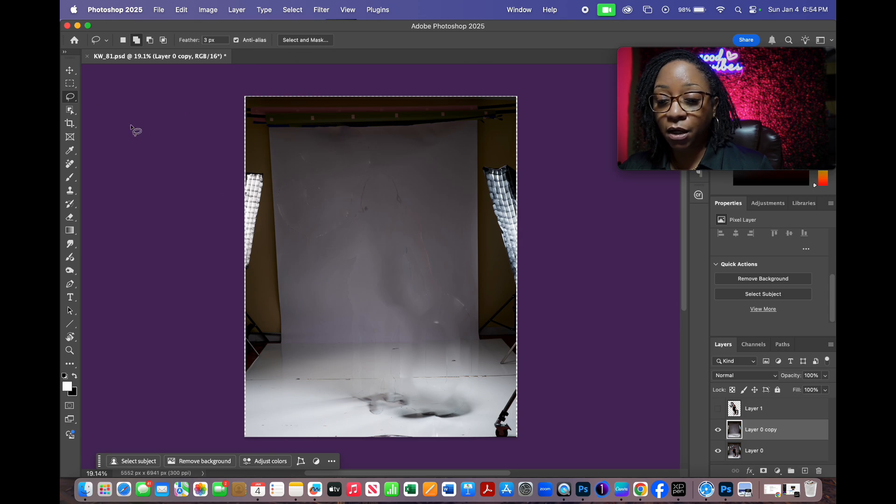
click(71, 87)
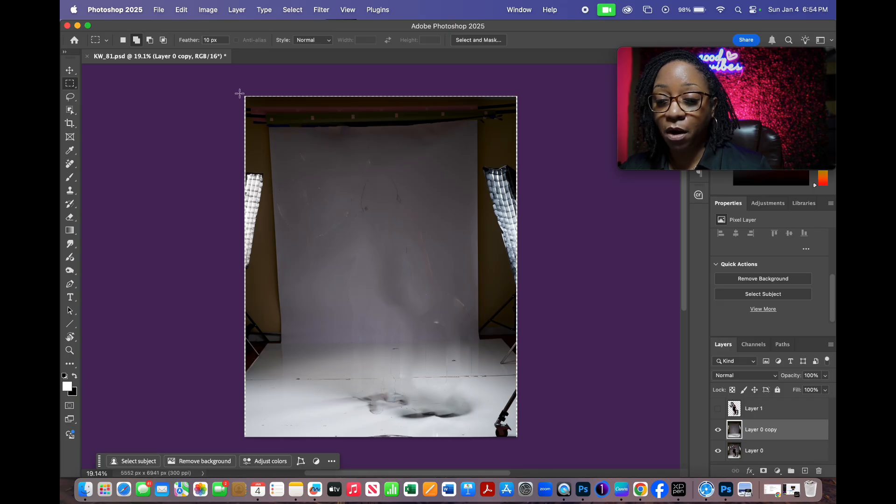
drag(240, 92, 250, 92)
drag(384, 112, 595, 155)
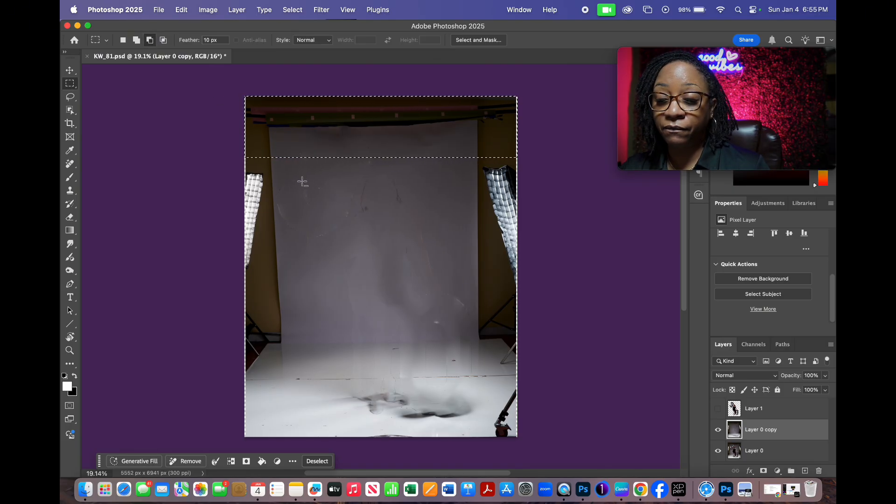
- Add the strips beside the backdrop on both the right and left sides, down to the photo's bottom edge, to the marquee selection
drag(247, 95, 264, 95)
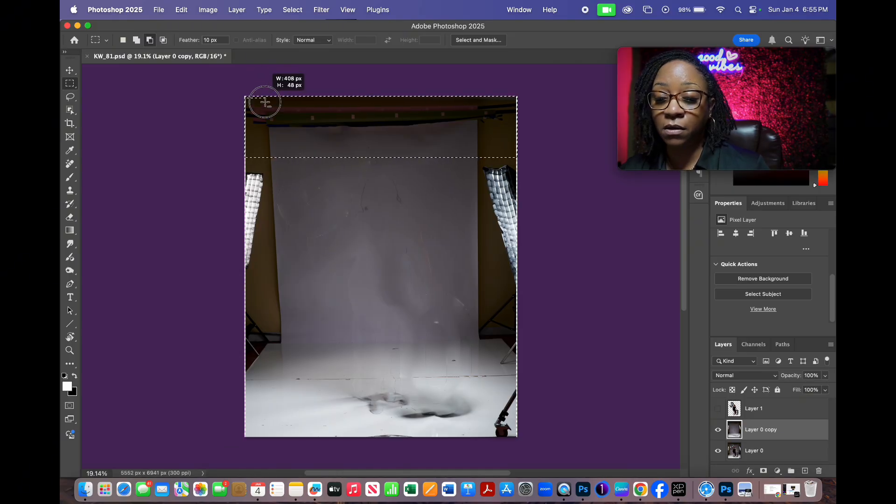
drag(282, 174, 282, 159)
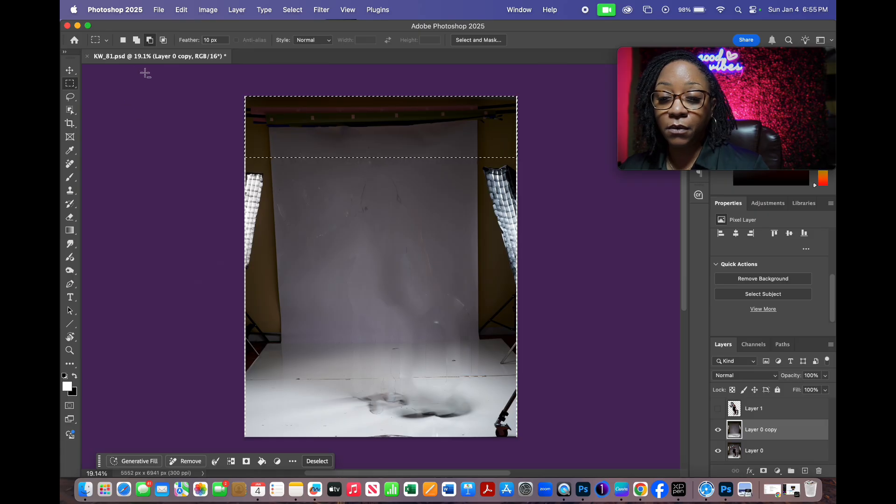
click(137, 42)
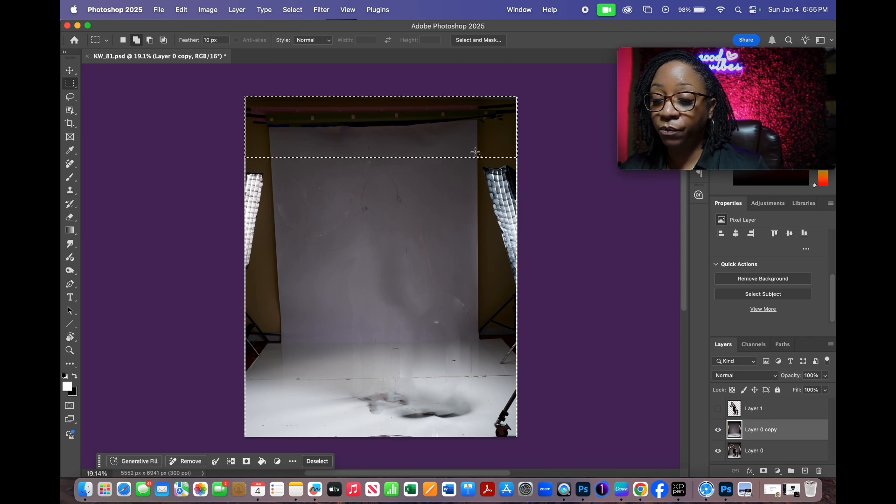
drag(473, 154, 579, 452)
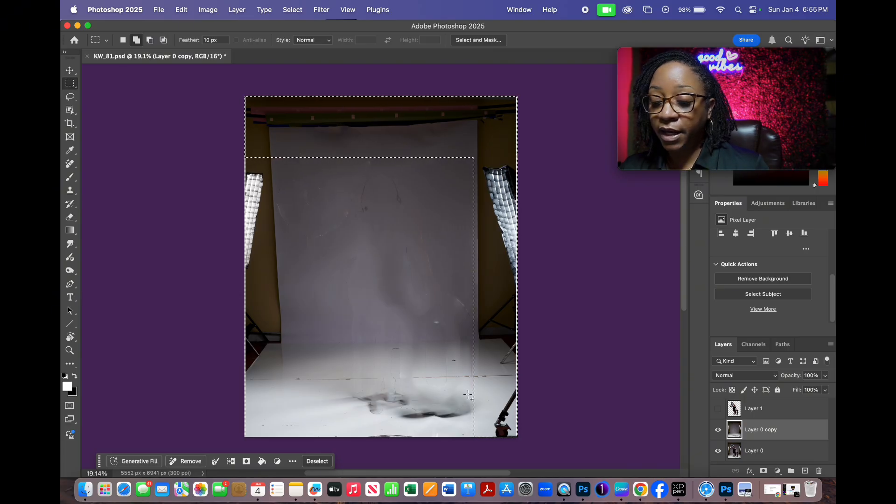
drag(246, 153, 286, 450)
scroll(385, 429, up, 5)
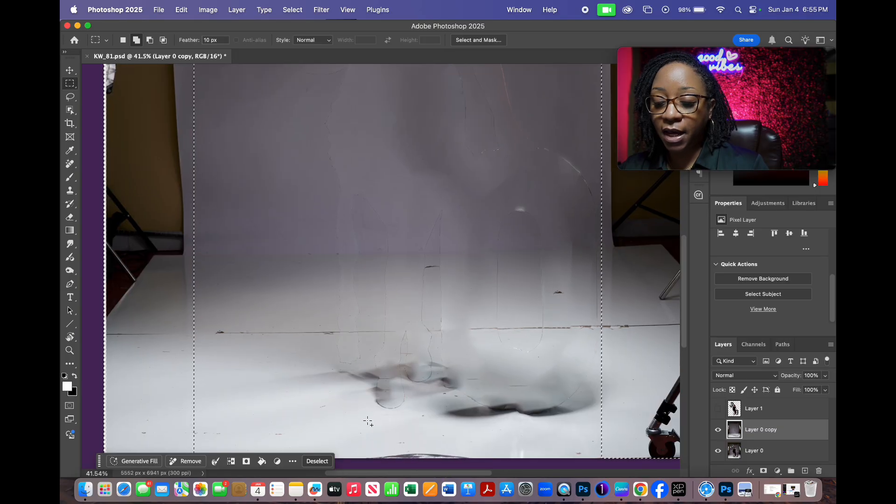
drag(400, 425, 376, 289)
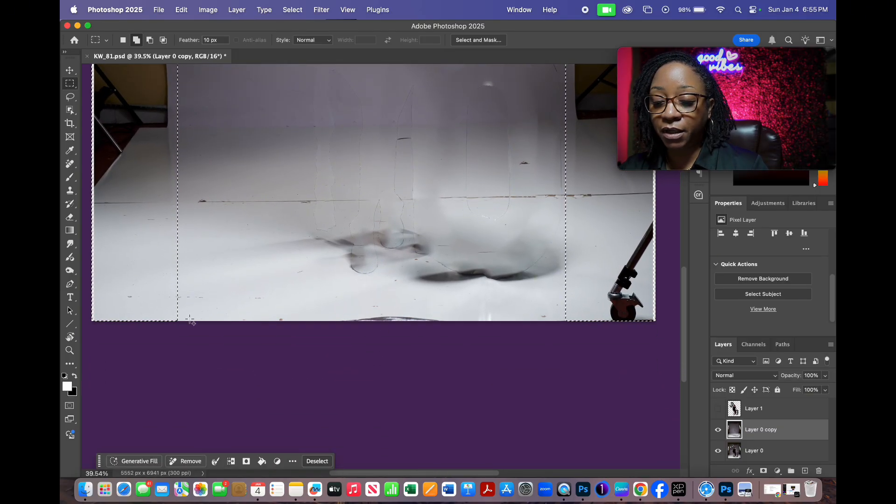
- Add the thin strip along the photo's bottom edge, including the dark curved mark at its centre, to the marquee selection
drag(176, 318, 580, 332)
drag(343, 315, 455, 321)
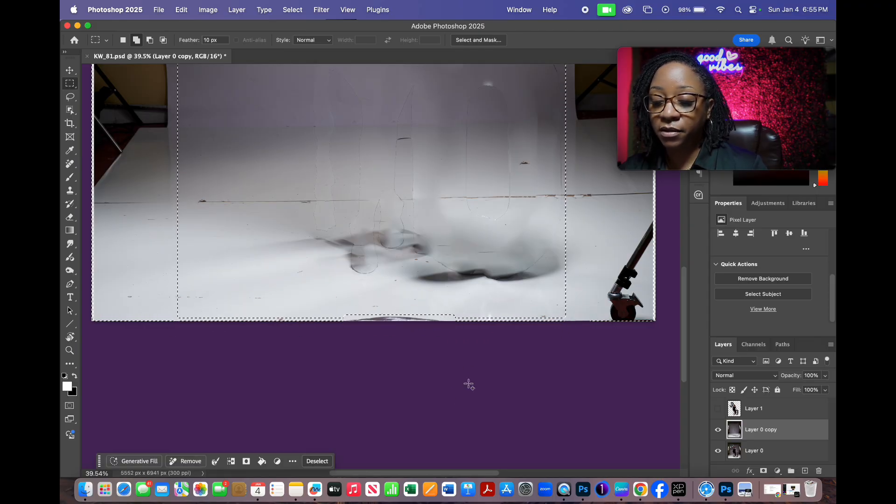
- Replace the selected border areas of the photo with Generative Fill, leaving the prompt empty
scroll(373, 360, down, 3)
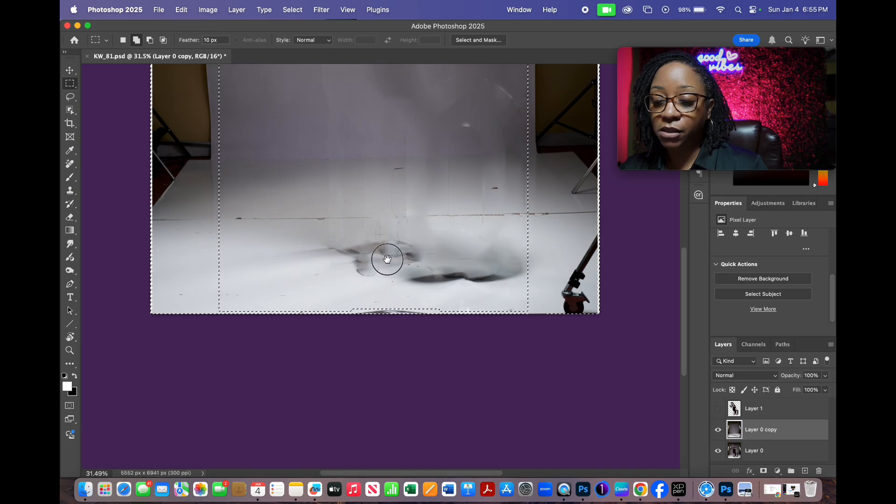
scroll(384, 345, up, 2)
scroll(386, 330, down, 4)
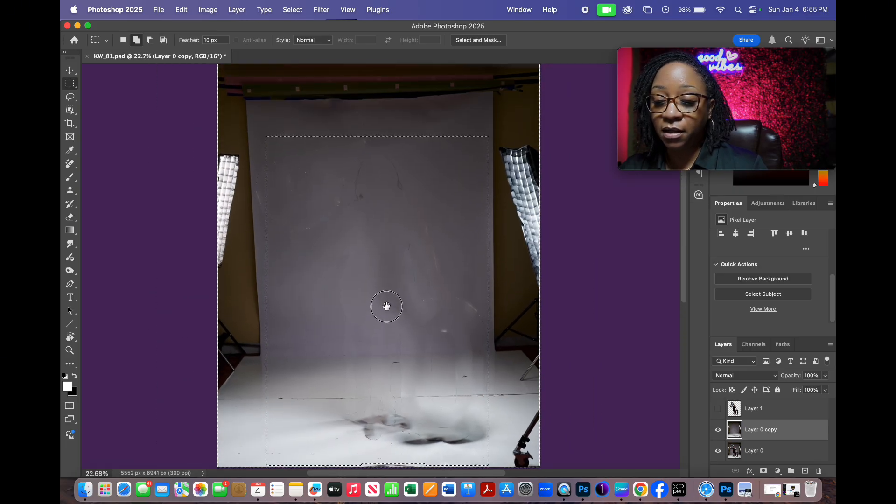
scroll(383, 310, up, 1)
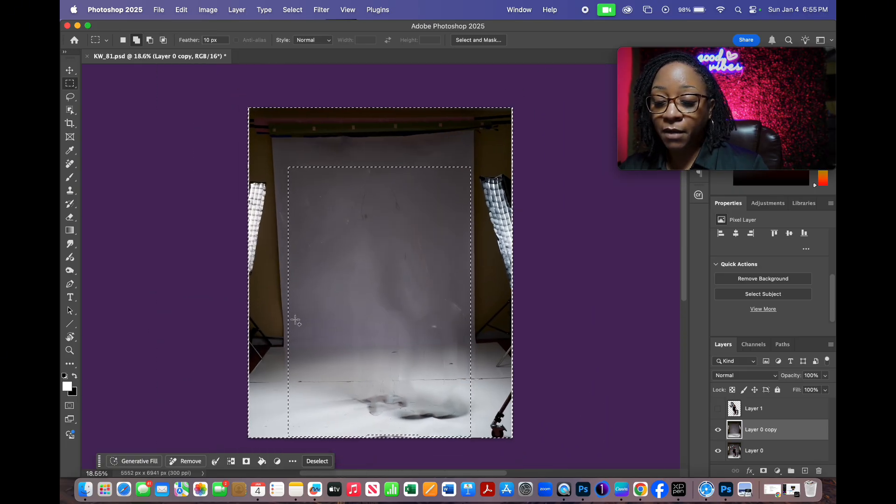
click(135, 461)
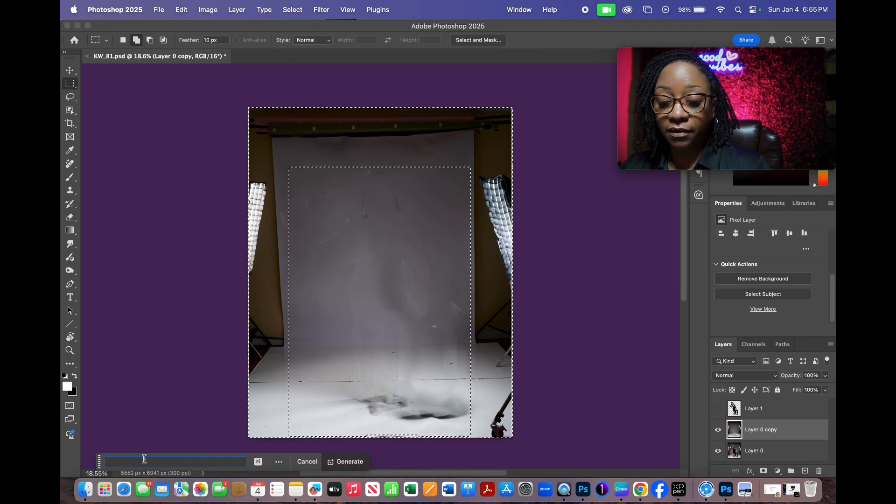
click(350, 462)
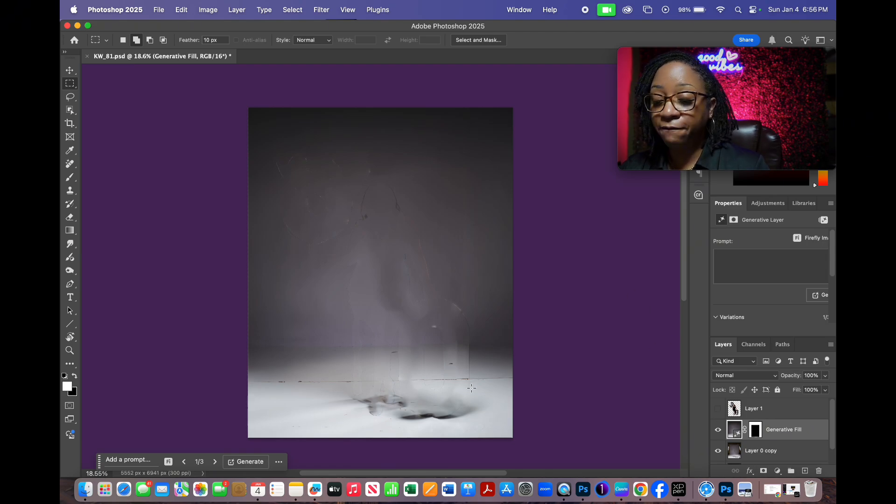
- Compare the three Generative Fill variations, with the Layer 1 subject shown and hidden, and choose variation 2
click(718, 410)
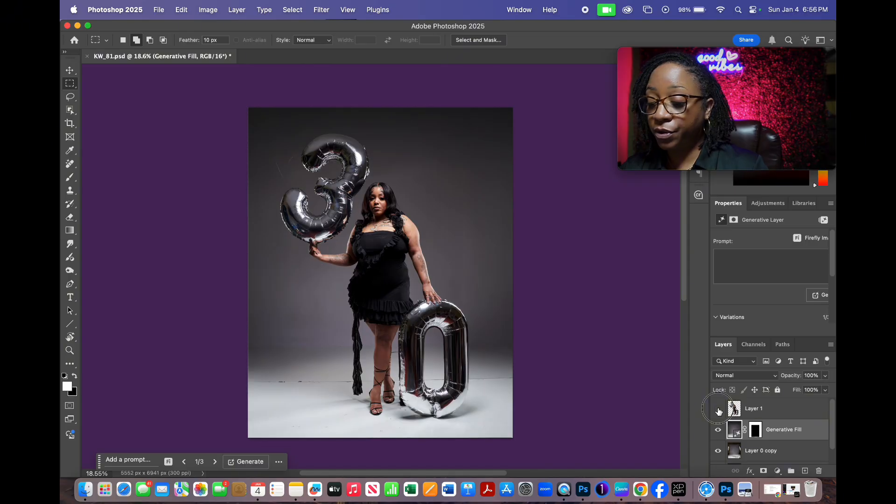
click(718, 410)
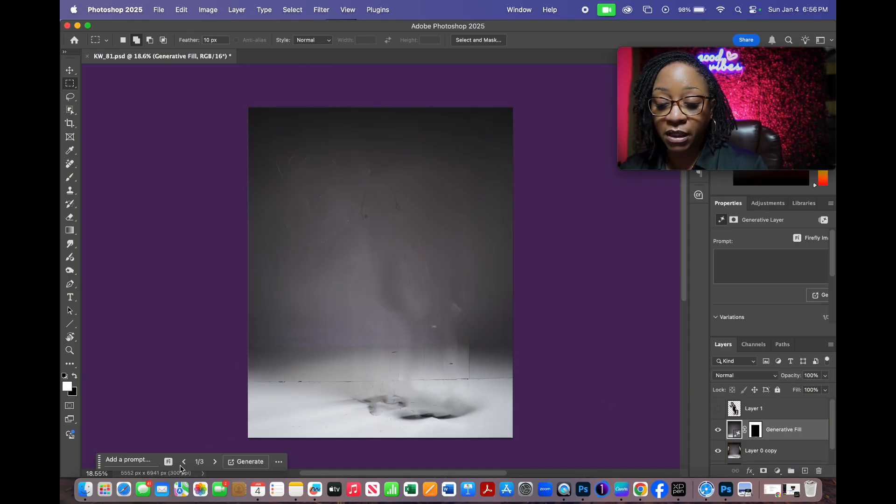
click(215, 462)
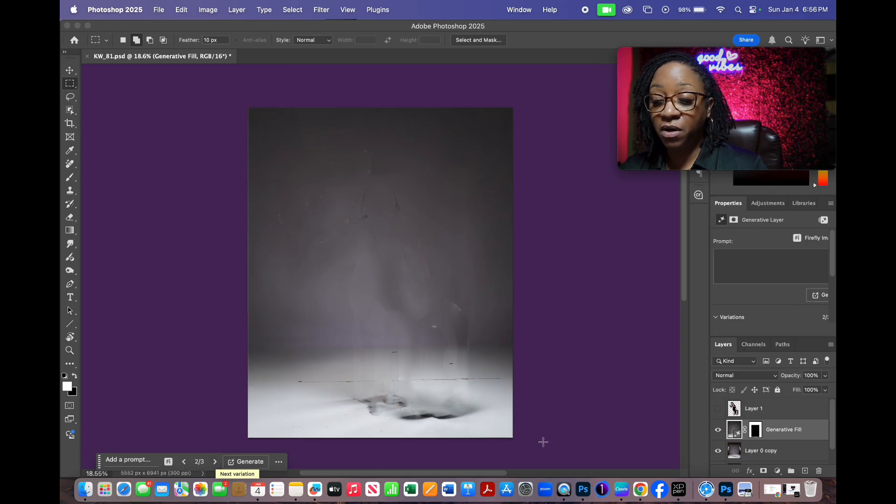
click(717, 409)
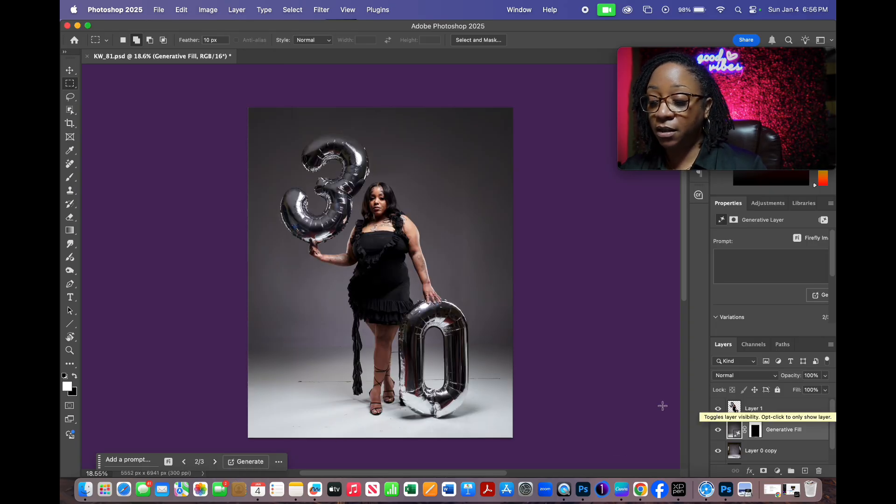
click(717, 408)
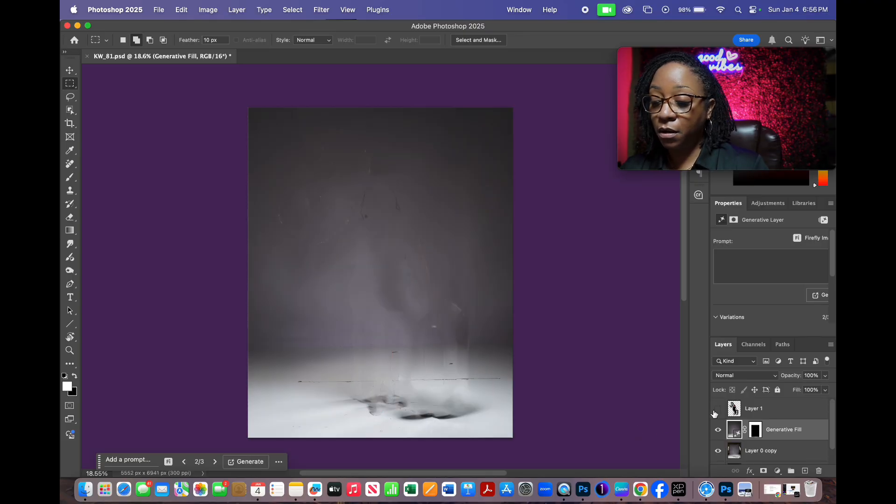
click(215, 462)
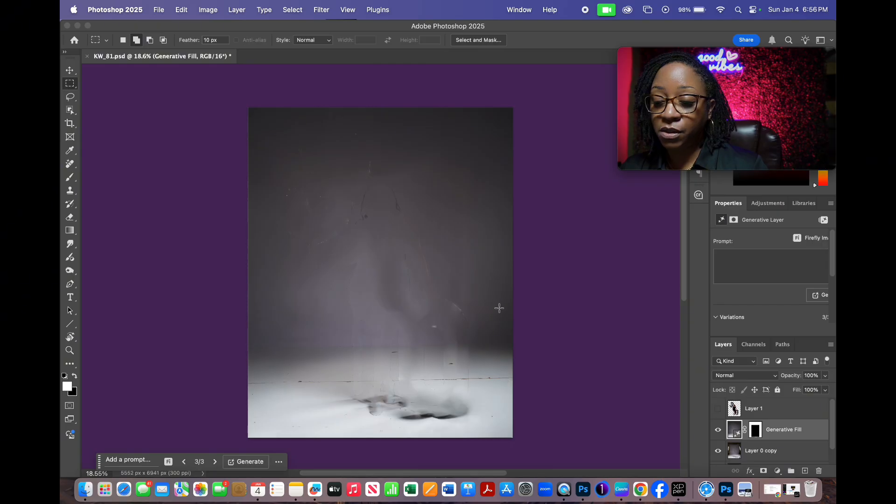
click(184, 463)
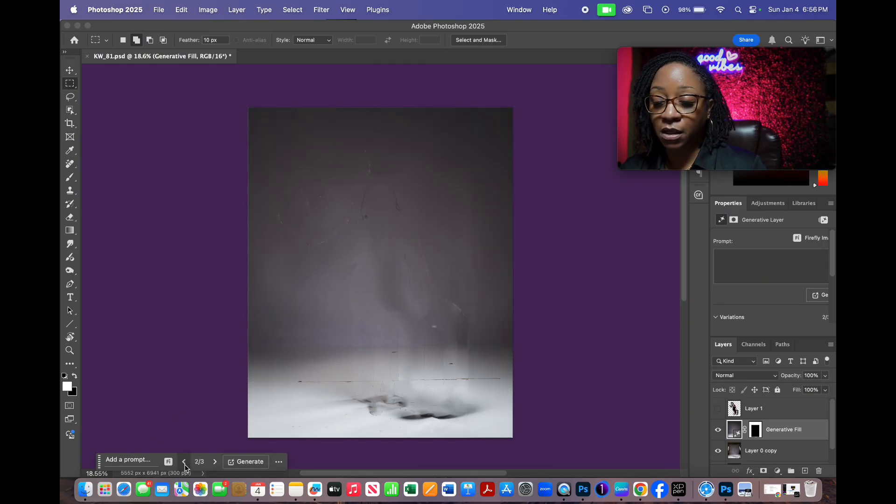
click(185, 462)
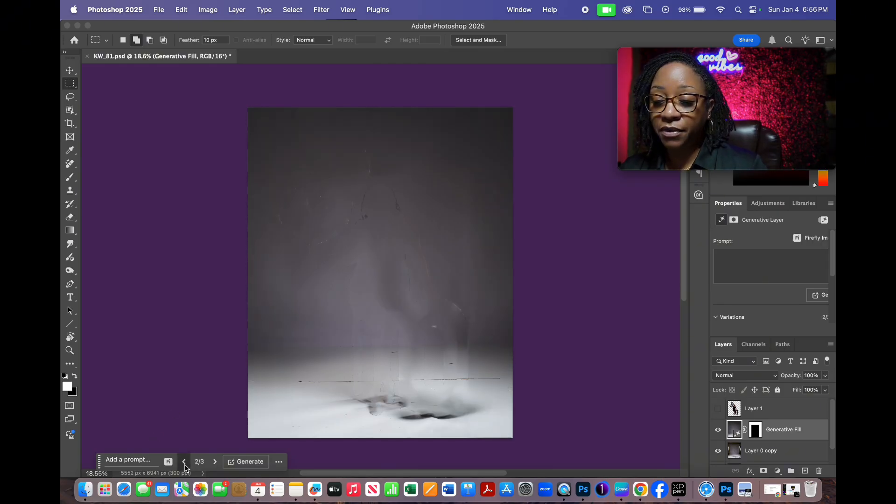
click(215, 462)
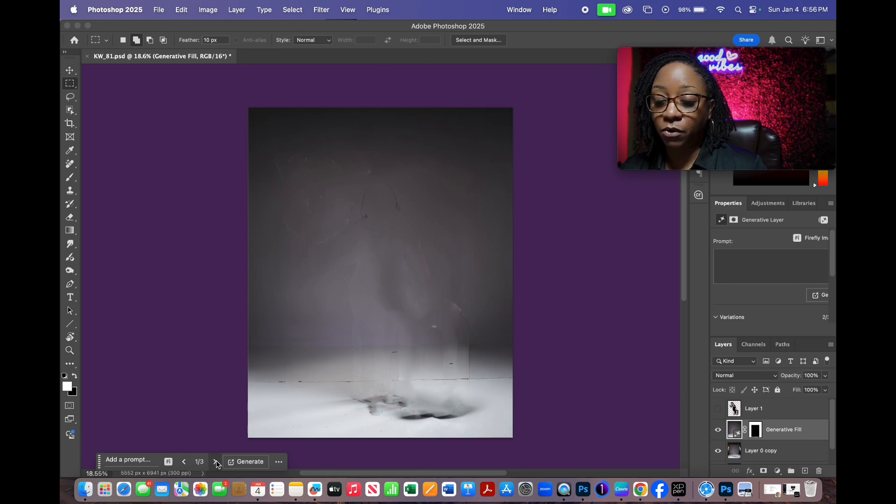
click(718, 410)
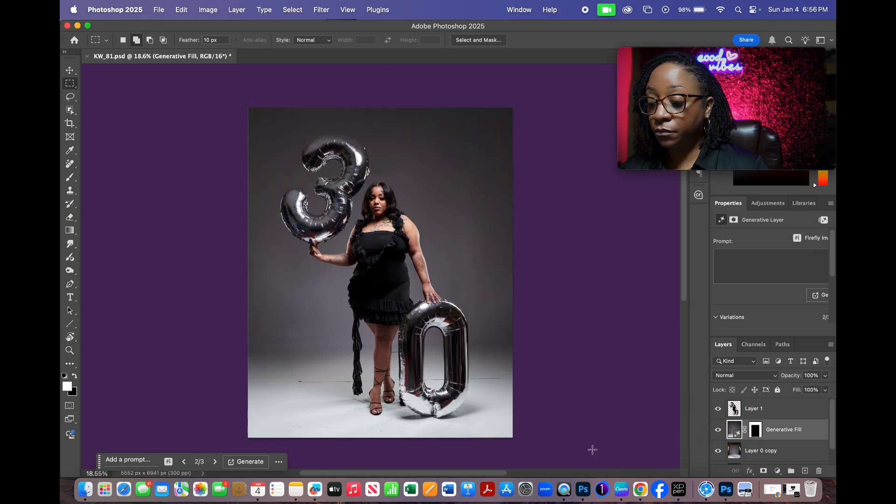
- Hide Layer 1, merge the Generative Fill layer down into Layer 0 copy, and show Layer 1 again
click(718, 409)
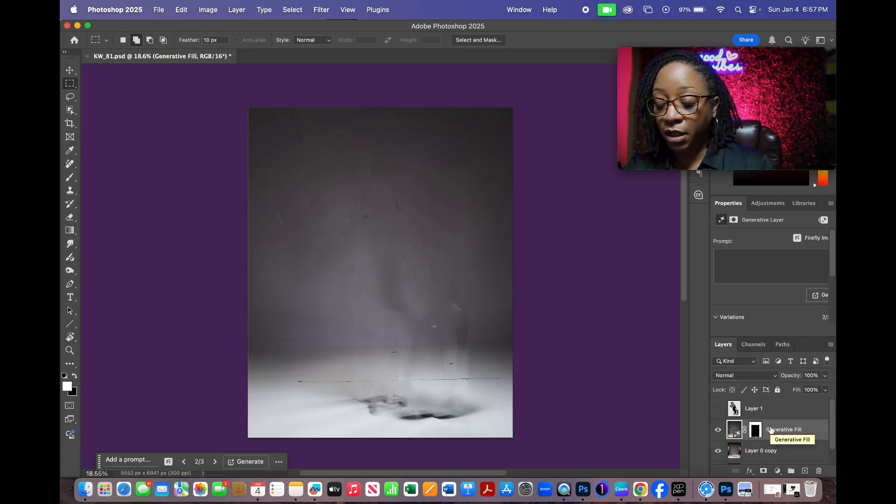
key(super+e)
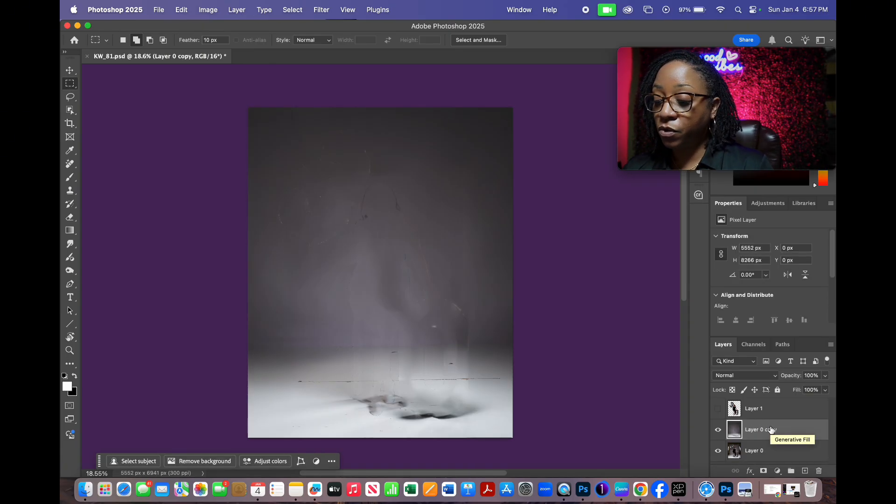
click(716, 409)
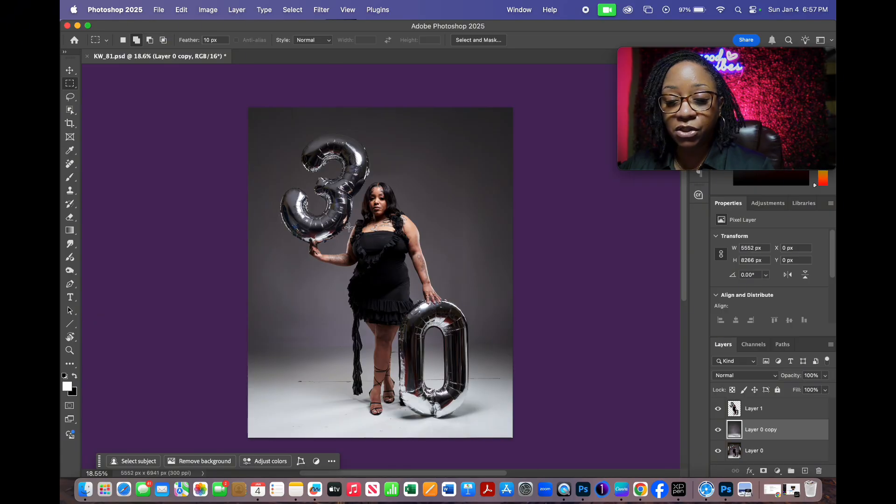
- Examine the edges of the subject and both balloons up close against the new backdrop and floor
scroll(330, 224, up, 5)
scroll(363, 195, up, 1)
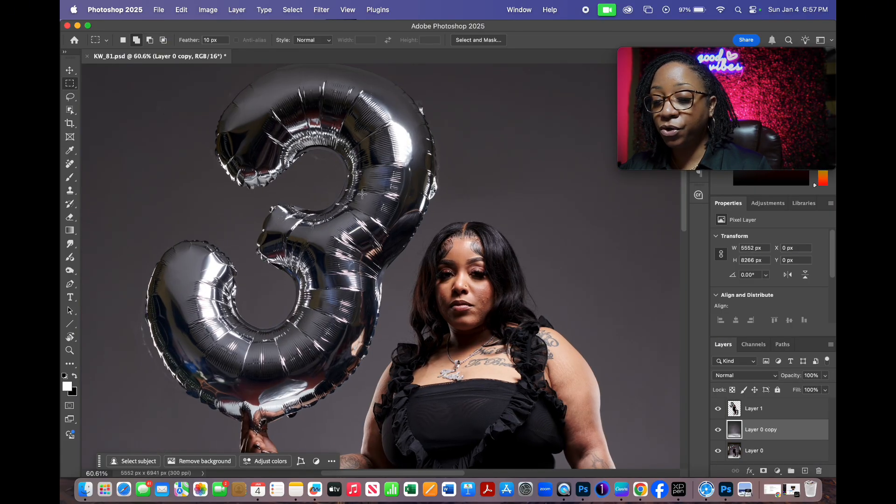
drag(362, 190, 357, 218)
scroll(356, 218, down, 10)
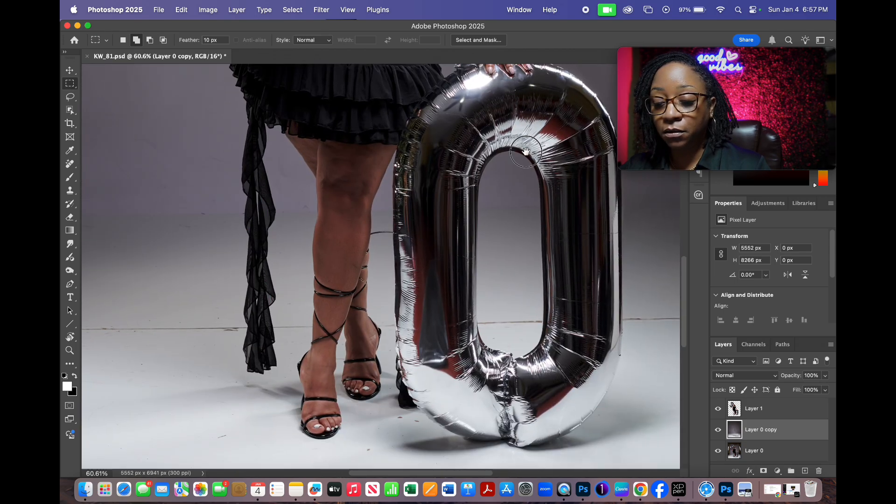
drag(518, 286, 379, 330)
scroll(379, 330, down, 5)
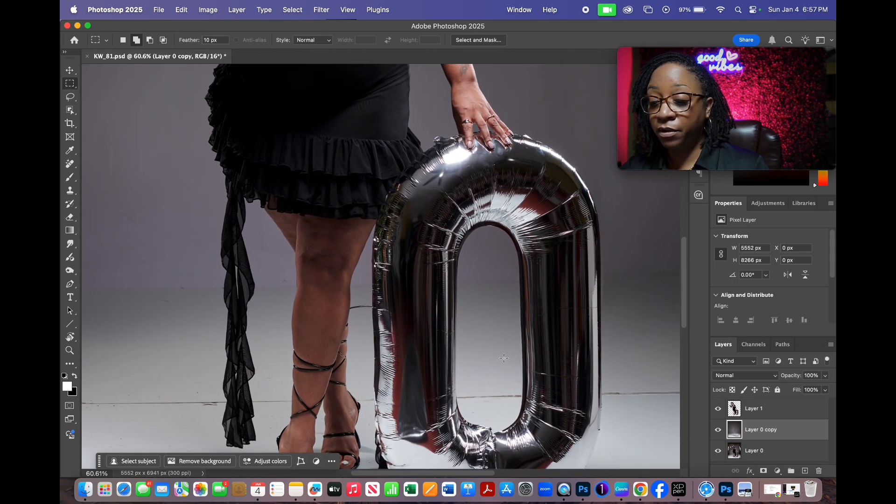
drag(462, 275, 446, 322)
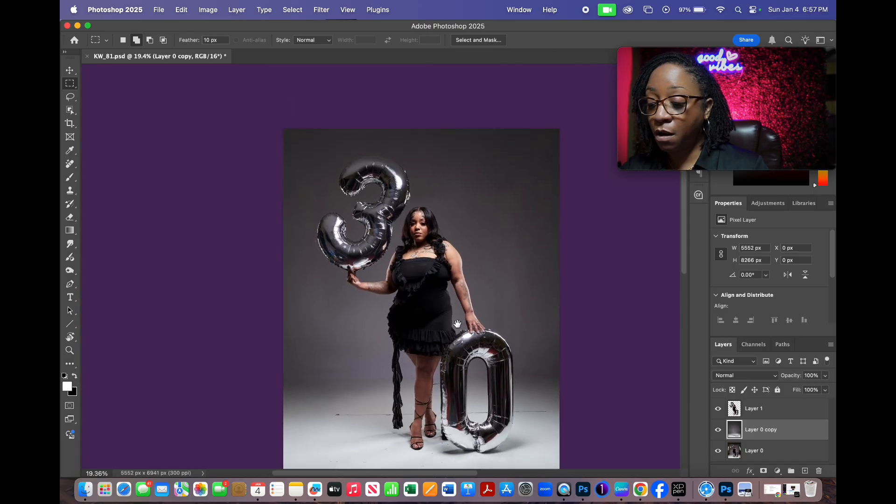
- Merge the subject on Layer 1 down into Layer 0 copy
click(789, 416)
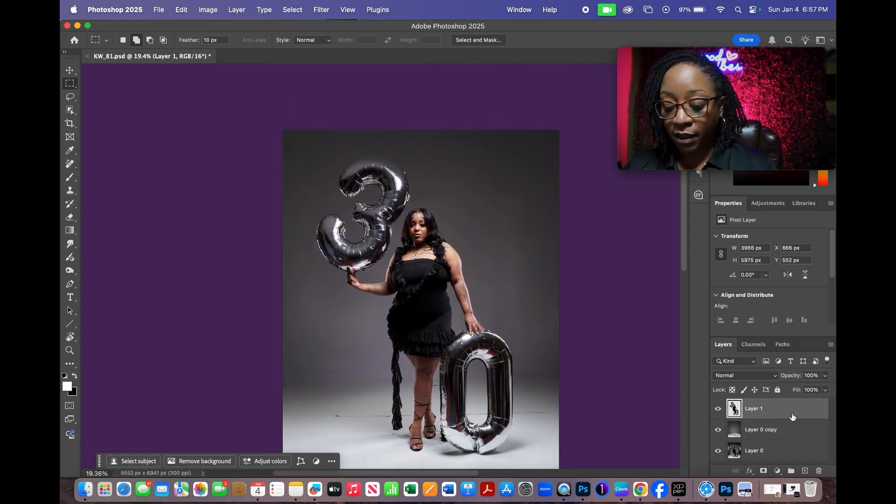
key(BackSpace)
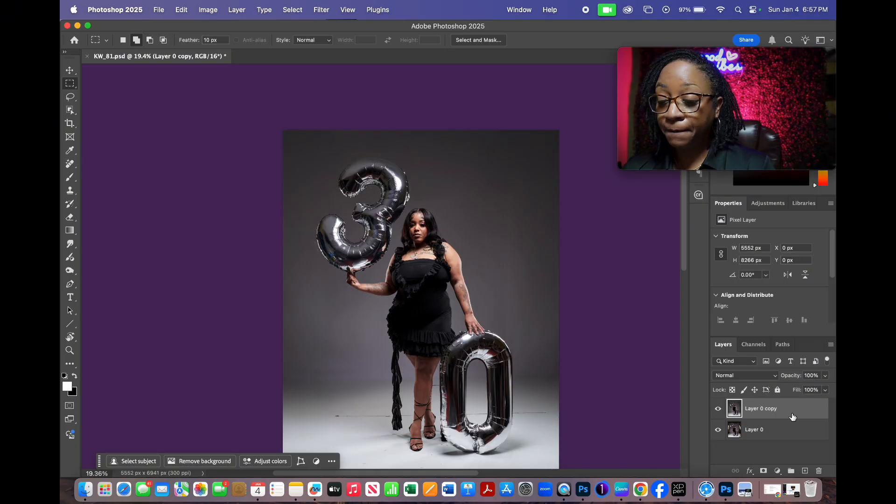
- Compare Layer 0 copy with the original photo by toggling its visibility, and save the document
scroll(489, 263, down, 2)
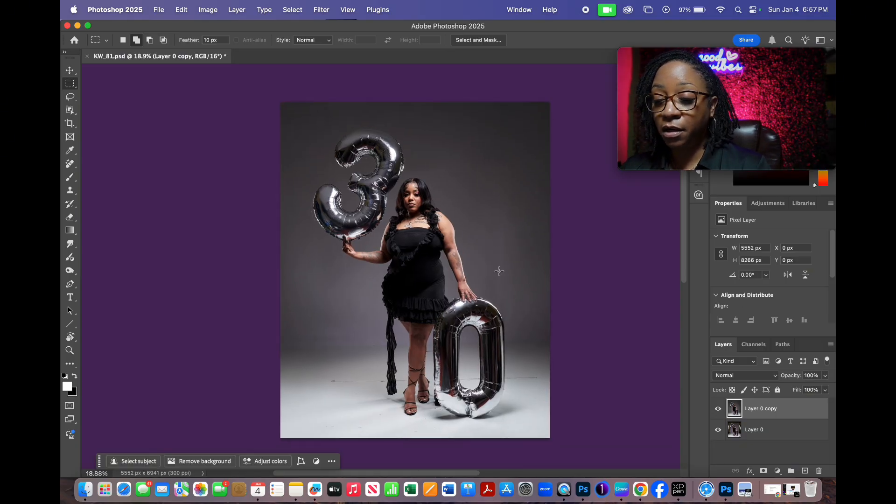
click(718, 410)
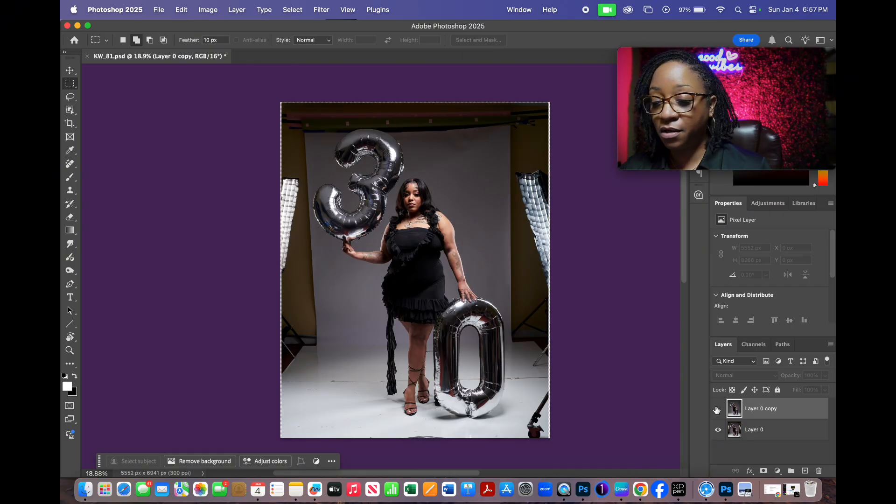
click(718, 410)
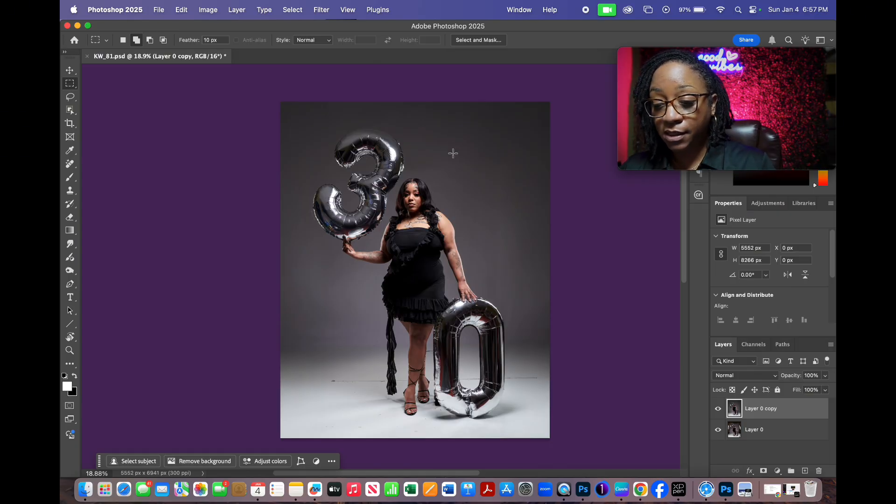
key(super+s)
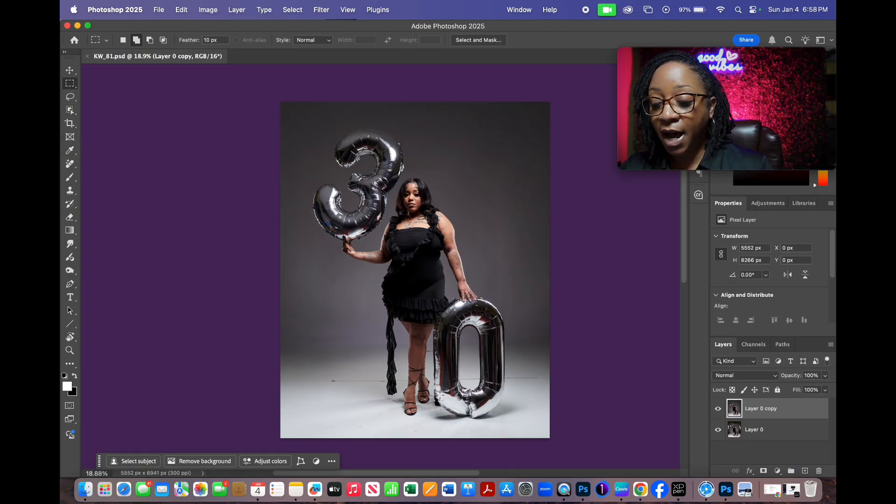
- Erase the dark floor seam left of the subject with the Remove tool at size 90, with Generative AI off
scroll(386, 410, up, 5)
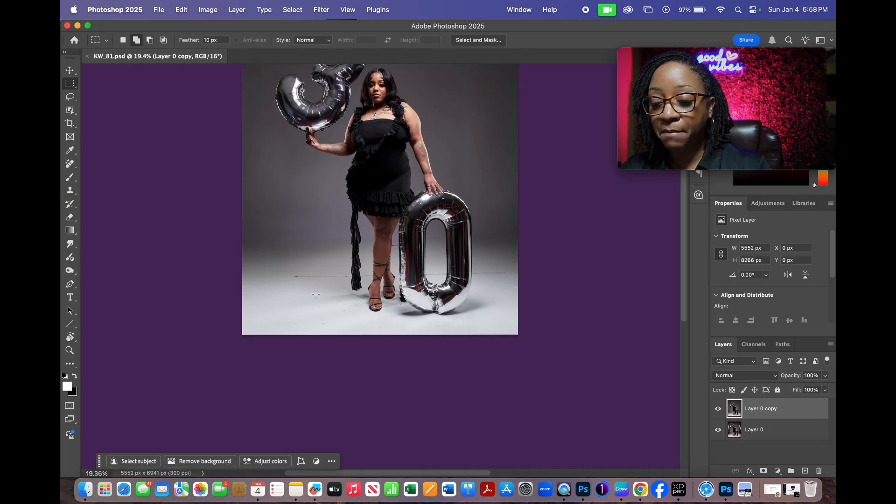
scroll(314, 294, up, 3)
drag(365, 308, 294, 322)
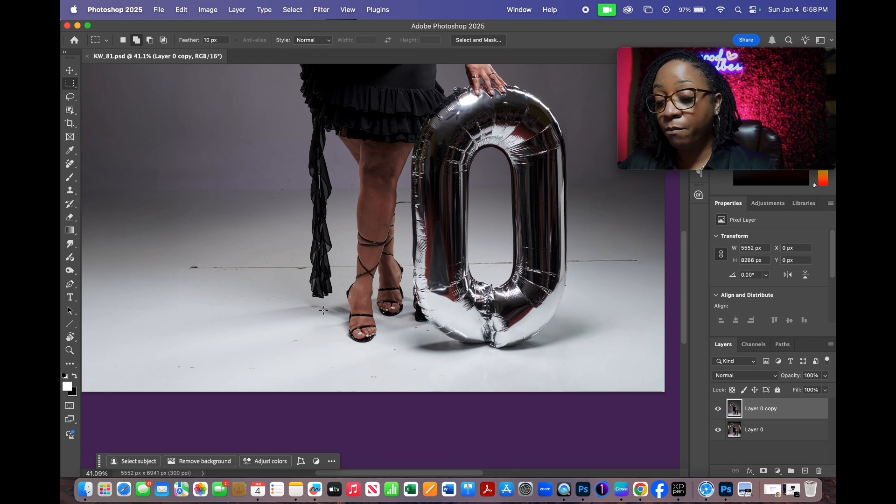
scroll(320, 307, down, 2)
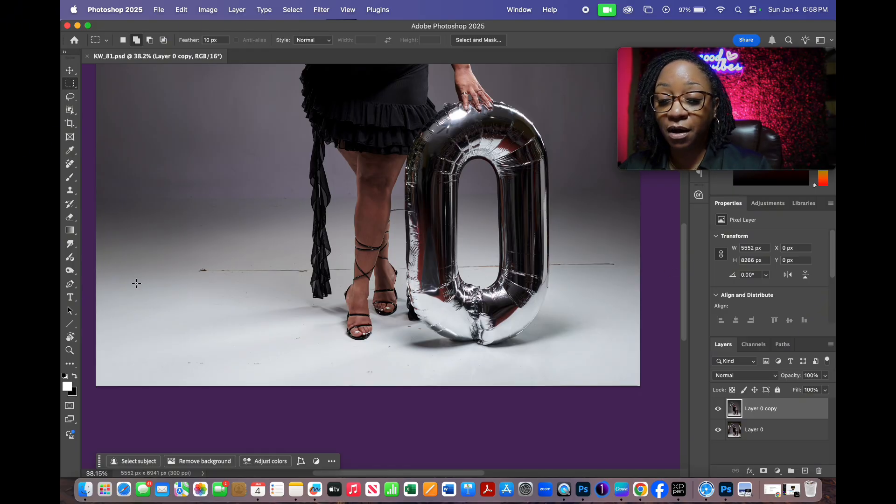
drag(199, 289, 205, 331)
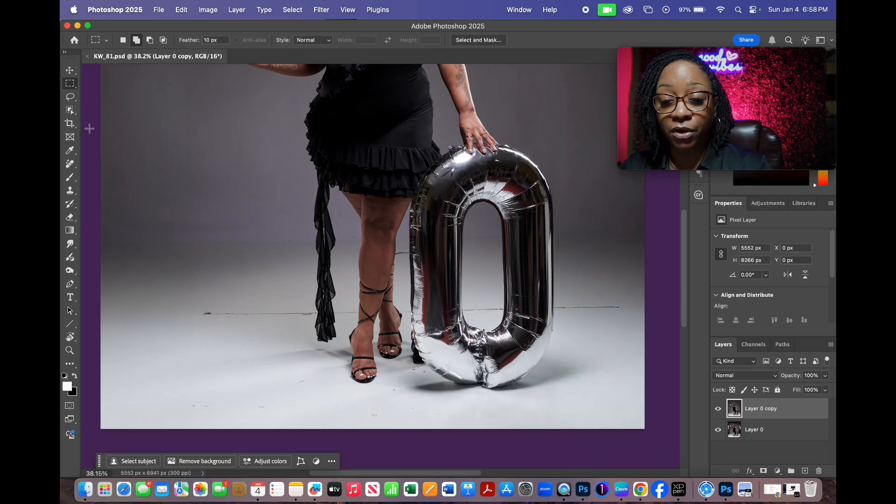
click(69, 166)
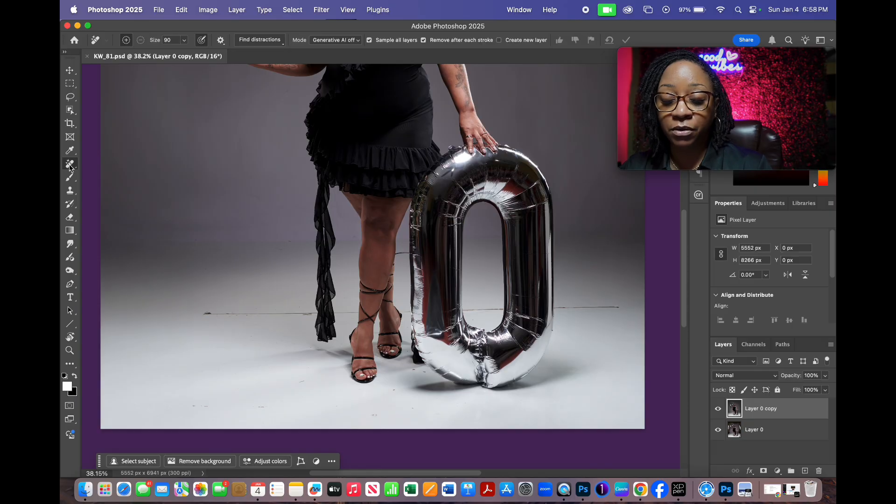
key(space)
mouse_move(181, 336)
mouse_down()
mouse_move(282, 319)
mouse_move(211, 323)
mouse_move(236, 301)
mouse_move(346, 301)
mouse_up()
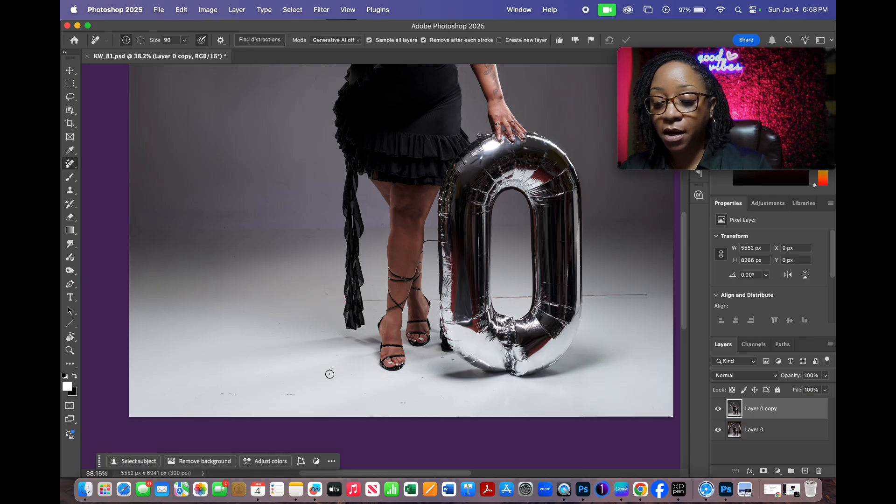
- Erase the faint scuff and the dark speck on the floor left of the hanging ruffle, reducing the Remove brush to size 80
scroll(312, 368, right, 5)
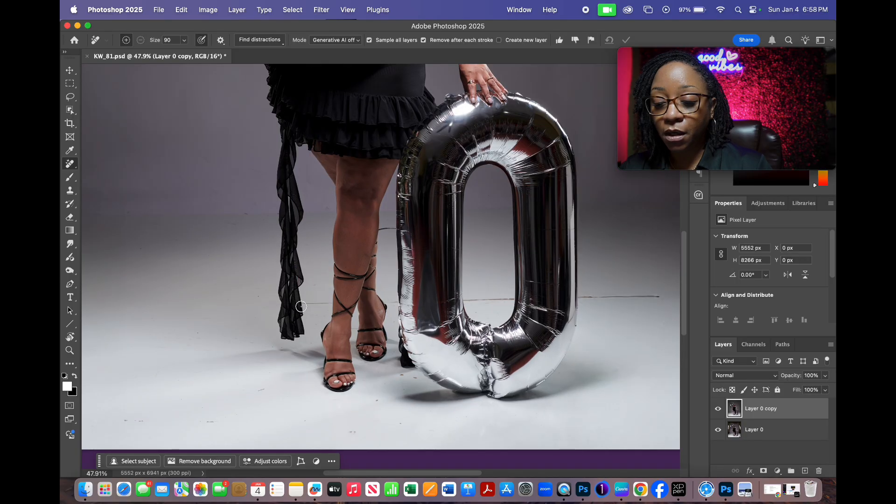
scroll(291, 309, up, 4)
scroll(290, 310, down, 2)
scroll(221, 332, left, 5)
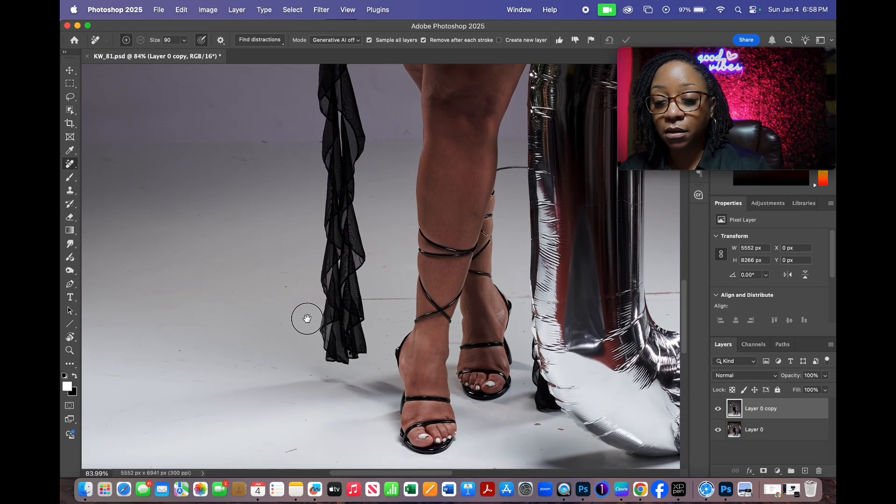
drag(256, 161, 218, 162)
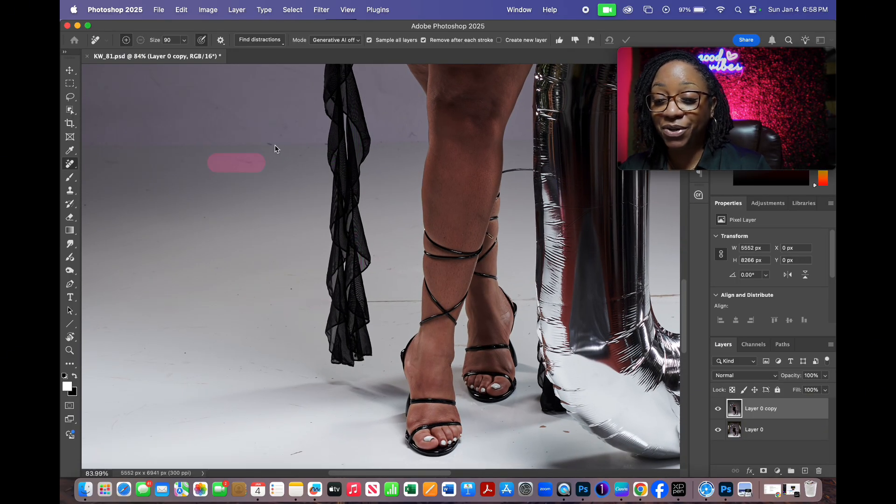
key([)
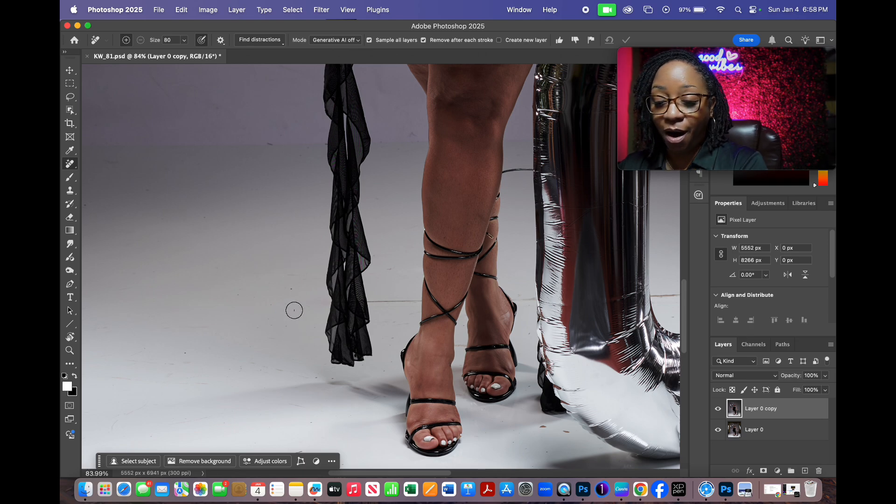
click(291, 289)
- Erase the floor seam between the hanging ruffle and the leg and nearby marks with the Remove brush at size 70
key([)
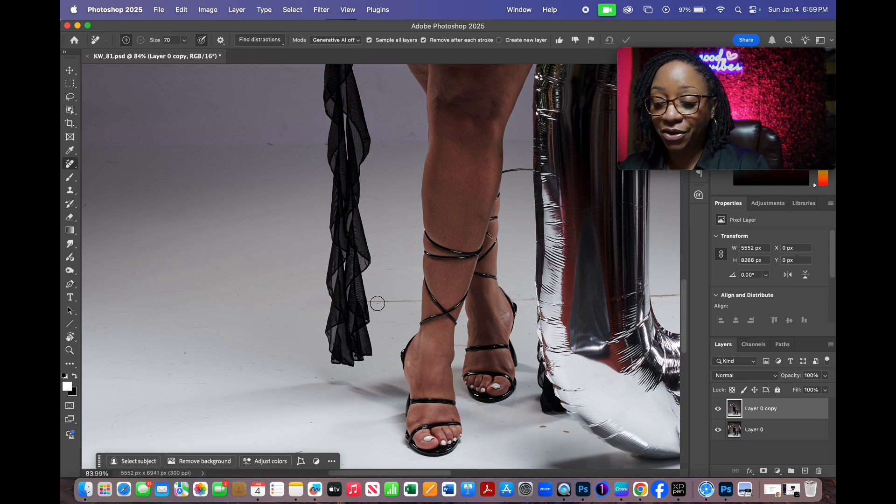
drag(367, 301, 410, 299)
click(390, 269)
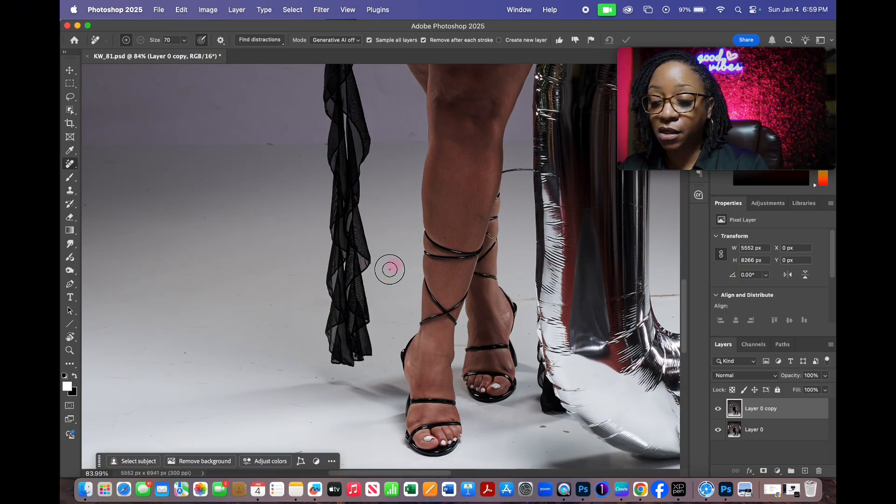
click(275, 142)
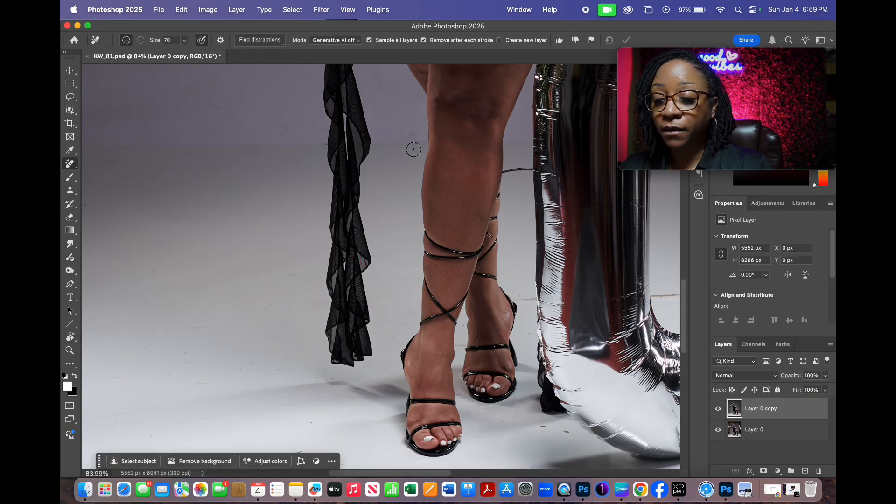
- Erase the scuffs below the hanging ruffle and the dark dashes along the front edge of the floor left of the feet
scroll(354, 326, down, 4)
scroll(355, 327, left, 2)
mouse_move(361, 306)
mouse_down()
mouse_move(372, 300)
mouse_move(349, 299)
mouse_up()
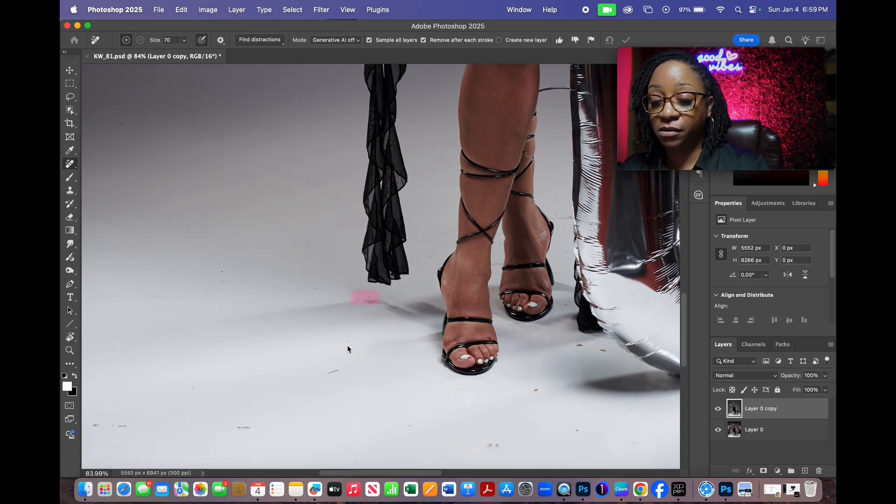
drag(430, 264, 431, 235)
drag(582, 354, 592, 349)
mouse_move(342, 400)
mouse_down()
mouse_move(370, 305)
mouse_move(346, 283)
mouse_up()
mouse_move(280, 340)
mouse_down()
mouse_move(362, 288)
mouse_move(404, 291)
mouse_move(297, 342)
mouse_move(272, 343)
mouse_up()
scroll(362, 288, left, 5)
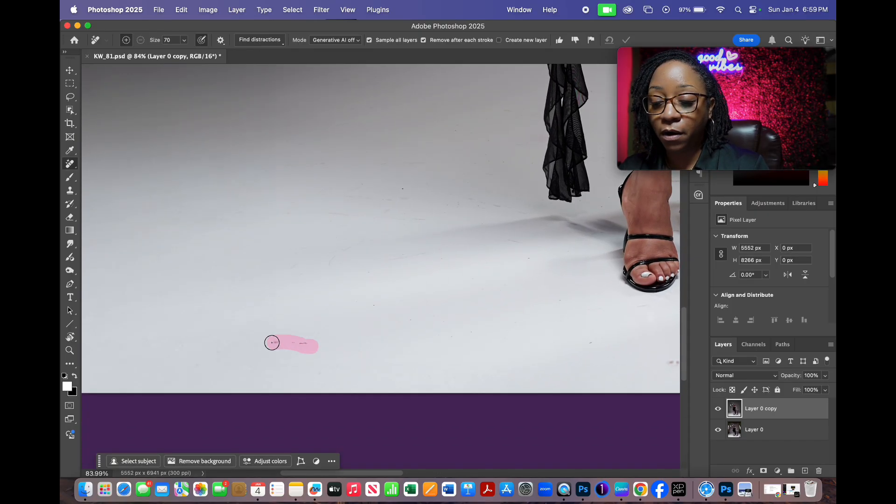
- Erase the faint scratches on the open floor left of the feet, around the ruffle's shadow
mouse_move(368, 199)
mouse_down()
mouse_move(410, 198)
mouse_move(399, 210)
mouse_move(437, 217)
mouse_up()
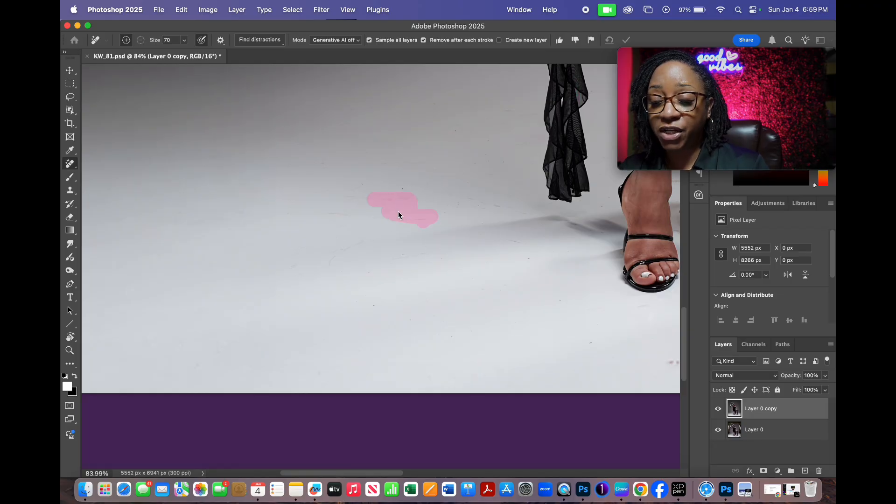
drag(525, 208, 465, 206)
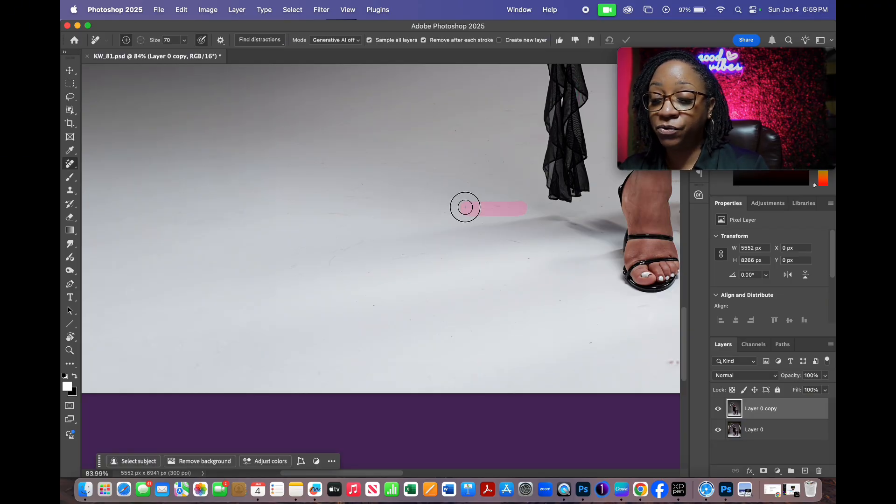
drag(510, 238, 536, 251)
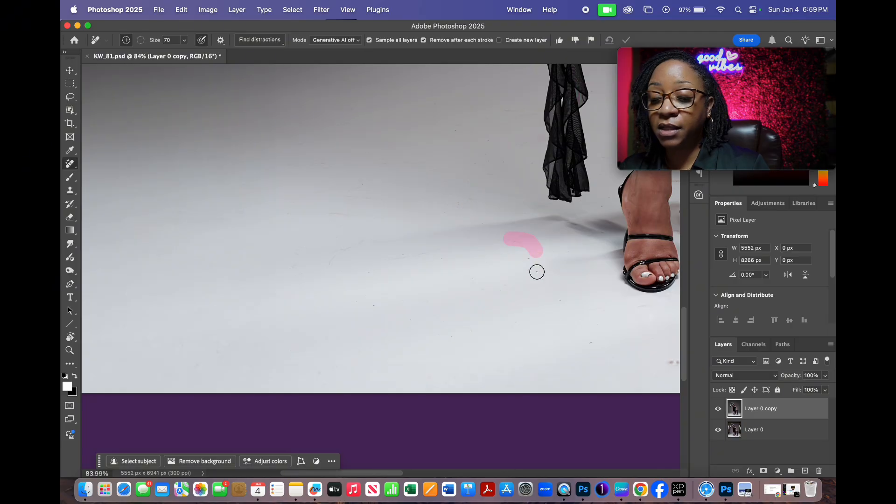
- Erase the spots and debris on the floor in front of the feet and the 0 balloon
scroll(557, 305, right, 10)
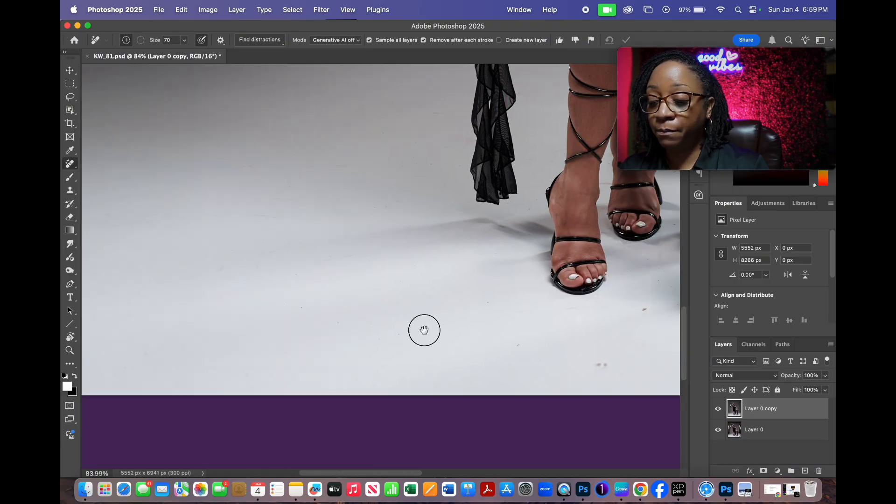
drag(362, 340, 383, 335)
drag(459, 354, 473, 352)
drag(439, 297, 430, 298)
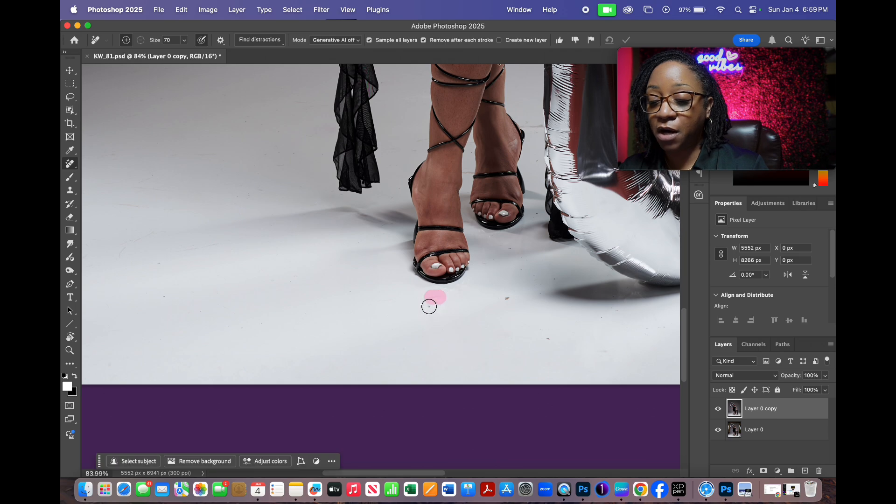
click(507, 299)
drag(556, 339, 541, 339)
scroll(571, 334, right, 3)
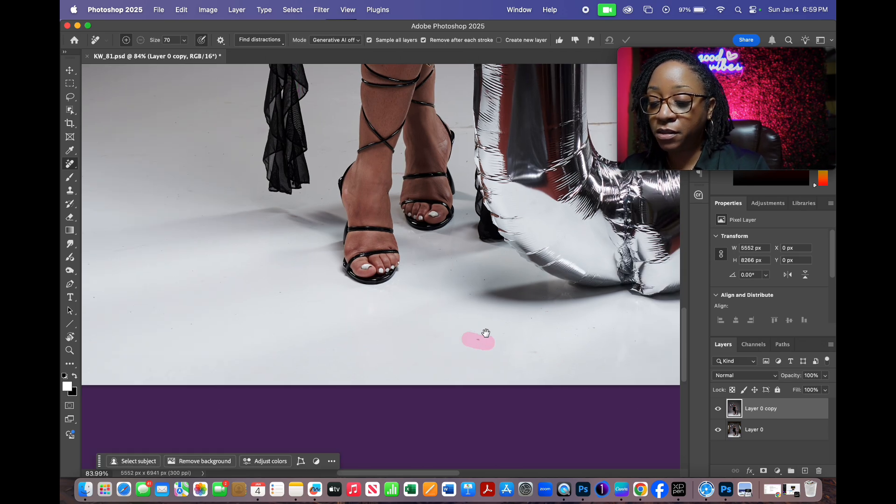
click(537, 349)
- Erase the small marks between the hanging ruffle and the front heel with the Remove brush at size 35
key(bracketleft)
key(bracketleft)
key(bracketleft)
scroll(391, 183, up, 4)
drag(268, 208, 281, 192)
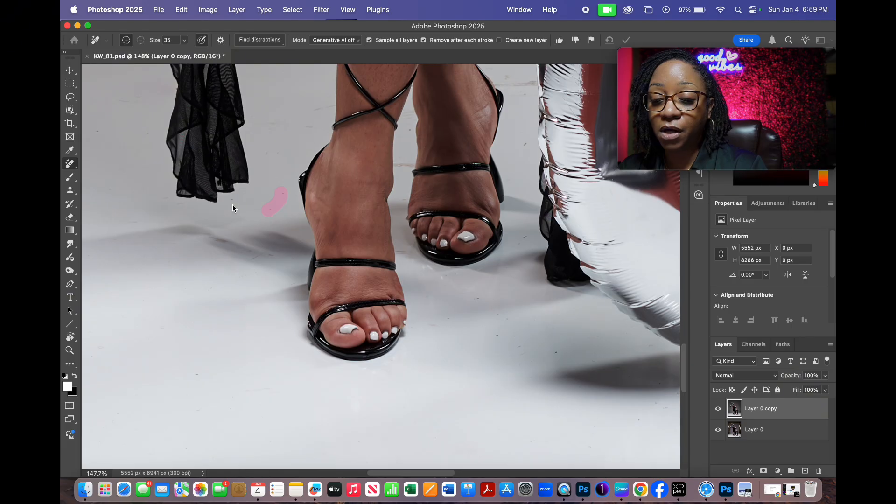
click(234, 200)
drag(301, 125, 332, 107)
- Clean the floor beside the front shoe, between the feet and between the ankles with the Remove brush at size 30
key(bracketleft)
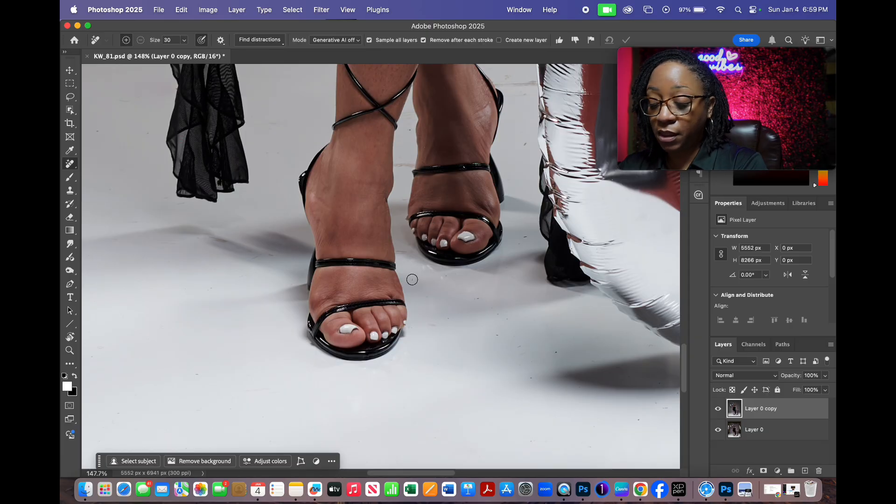
mouse_move(261, 260)
mouse_down()
mouse_move(252, 250)
mouse_move(278, 250)
mouse_up()
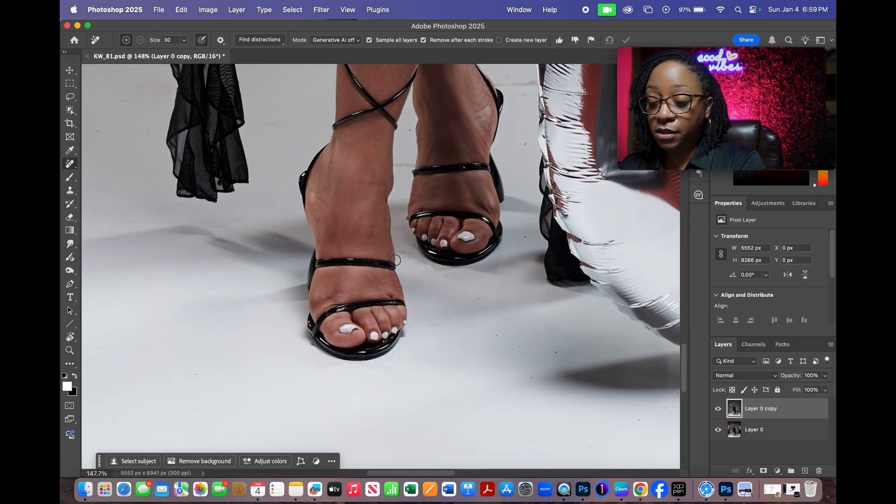
drag(406, 254, 409, 264)
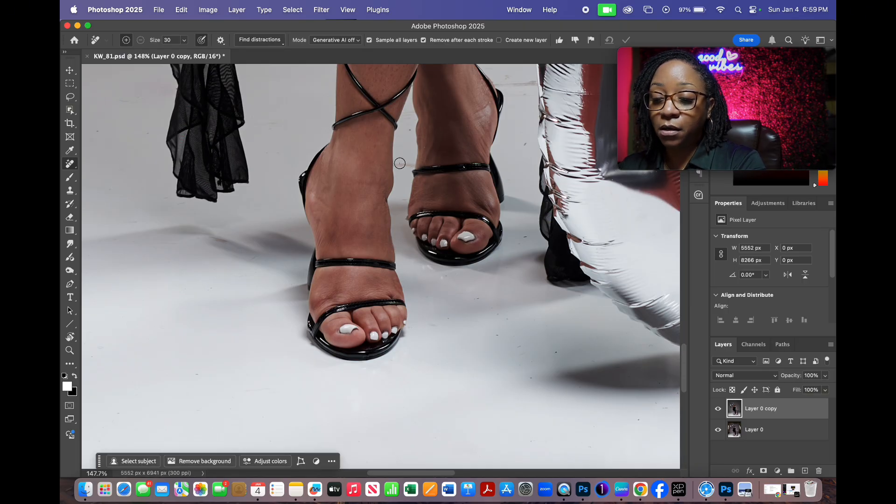
drag(398, 165, 415, 164)
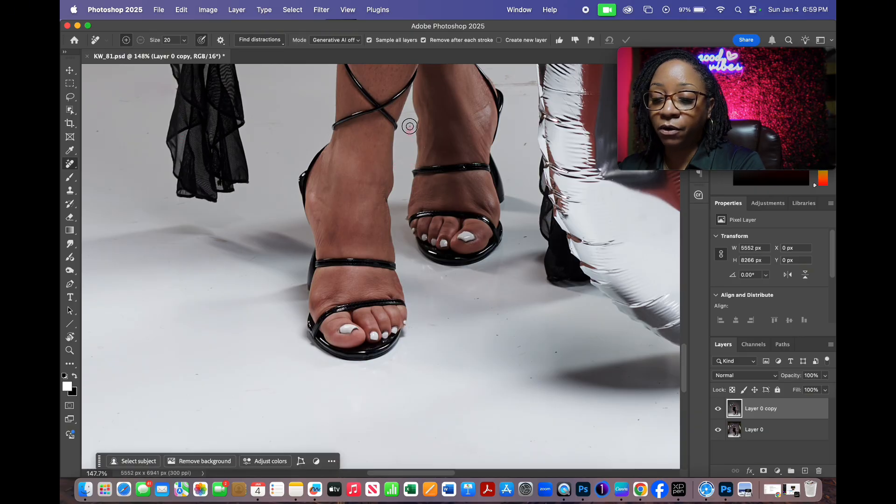
- Erase the specks in front of the feet and the seam between the rear heel and the 0 balloon at brush size 20
drag(561, 353, 511, 346)
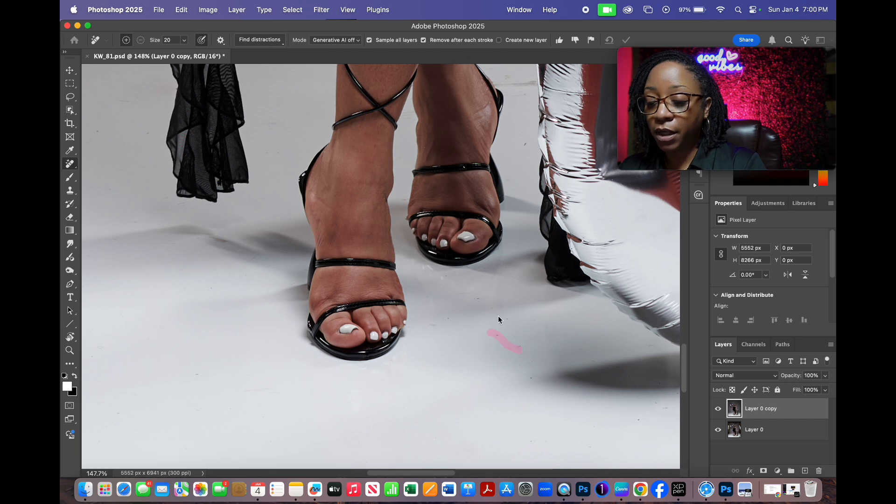
drag(473, 293, 478, 298)
drag(512, 206, 456, 286)
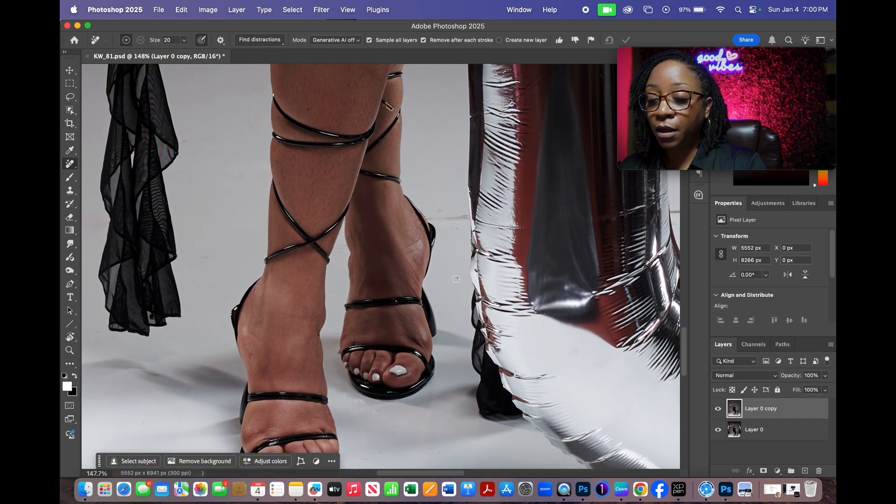
drag(436, 215, 455, 216)
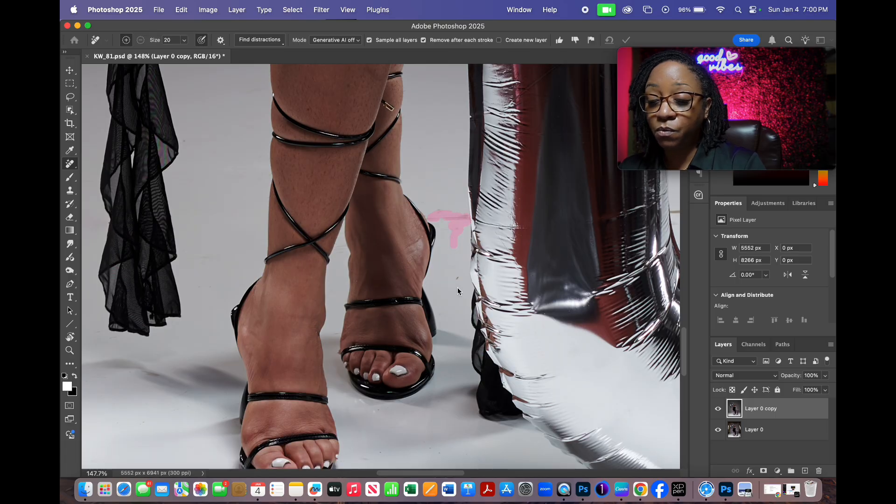
drag(457, 284, 458, 269)
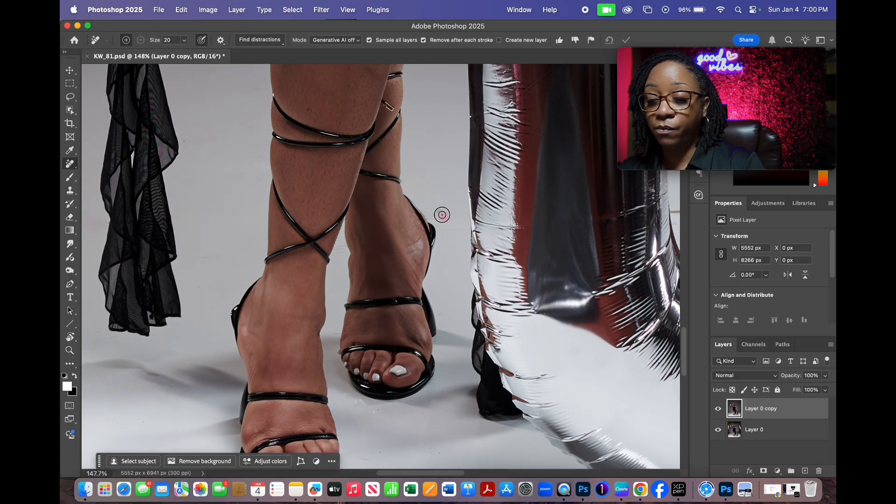
- Erase the floor seam and small marks inside the opening of the 0 balloon with the Remove brush at size 30
mouse_move(555, 282)
mouse_down()
mouse_move(390, 250)
mouse_move(350, 230)
mouse_move(256, 294)
mouse_up()
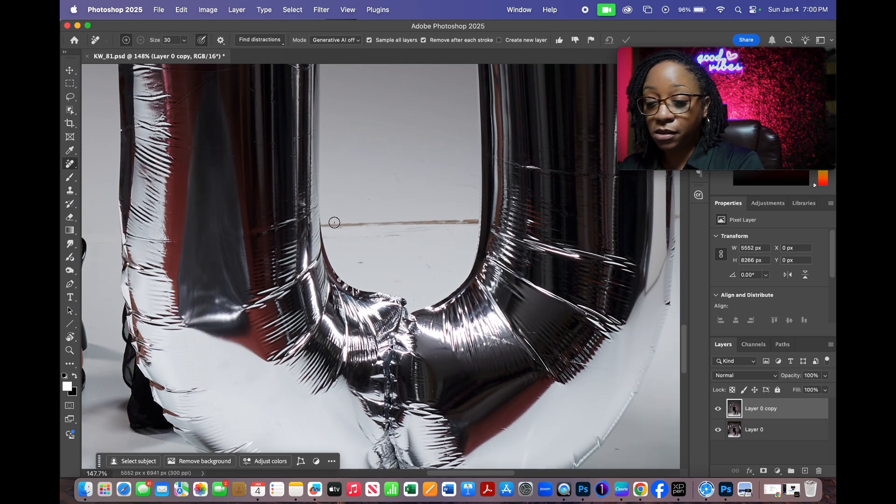
drag(324, 225, 474, 221)
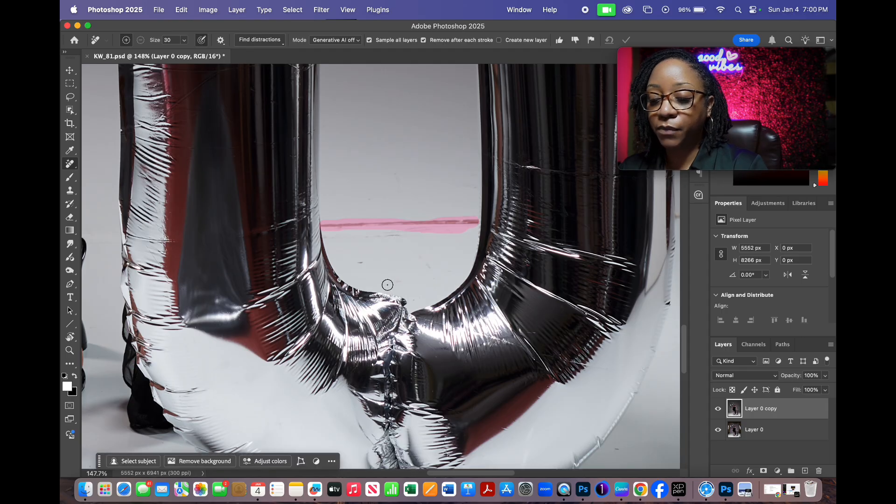
mouse_move(370, 276)
mouse_down()
mouse_move(390, 241)
mouse_move(349, 231)
mouse_up()
click(430, 269)
- Erase the floor seam running from the 0 balloon's outer edge toward the right side of the photo
scroll(448, 286, down, 4)
mouse_move(548, 372)
mouse_down()
mouse_move(402, 321)
mouse_move(369, 296)
mouse_up()
drag(417, 224, 317, 269)
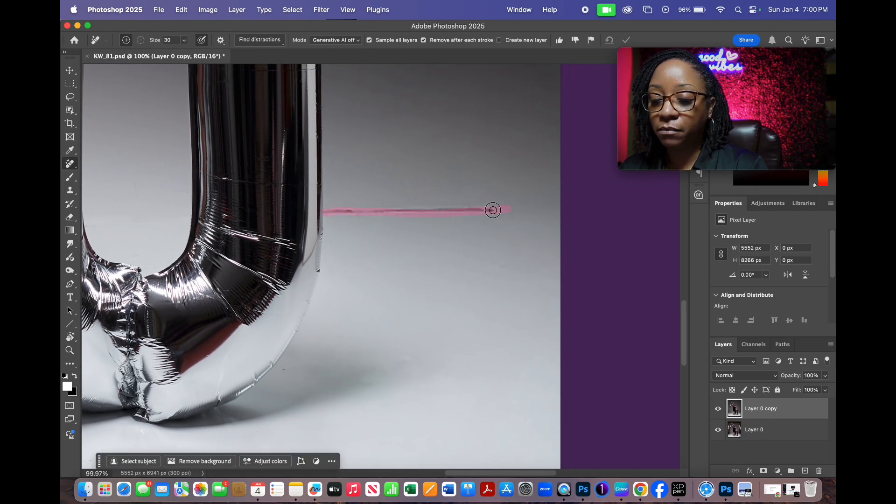
drag(492, 216, 504, 223)
- Examine the retouched floor, the dress edges and the backdrop from the feet up to the head for leftover marks
scroll(469, 318, down, 2)
drag(451, 381, 519, 238)
mouse_move(348, 316)
mouse_down()
mouse_move(450, 309)
mouse_move(563, 345)
mouse_up()
drag(187, 316, 365, 362)
drag(271, 342, 465, 412)
scroll(301, 360, down, 2)
drag(259, 310, 364, 427)
scroll(348, 357, down, 1)
drag(359, 321, 288, 392)
drag(379, 175, 289, 362)
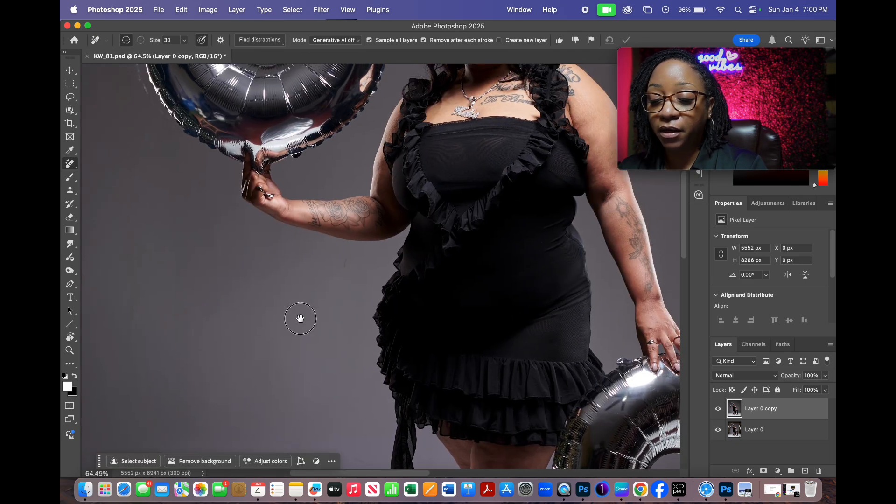
drag(410, 281, 261, 328)
drag(363, 200, 357, 356)
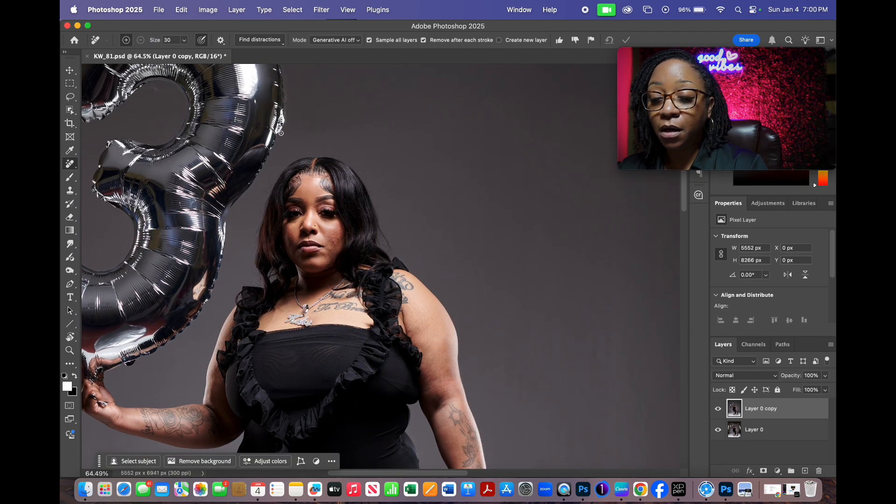
- Examine the hair edges and the backdrop around the subject's head and shoulders up close
scroll(326, 156, up, 5)
scroll(323, 157, down, 1)
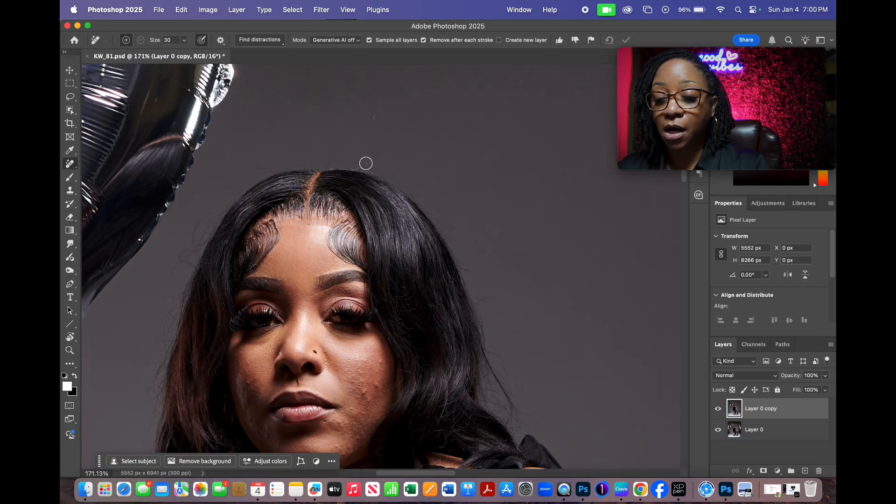
scroll(488, 152, down, 5)
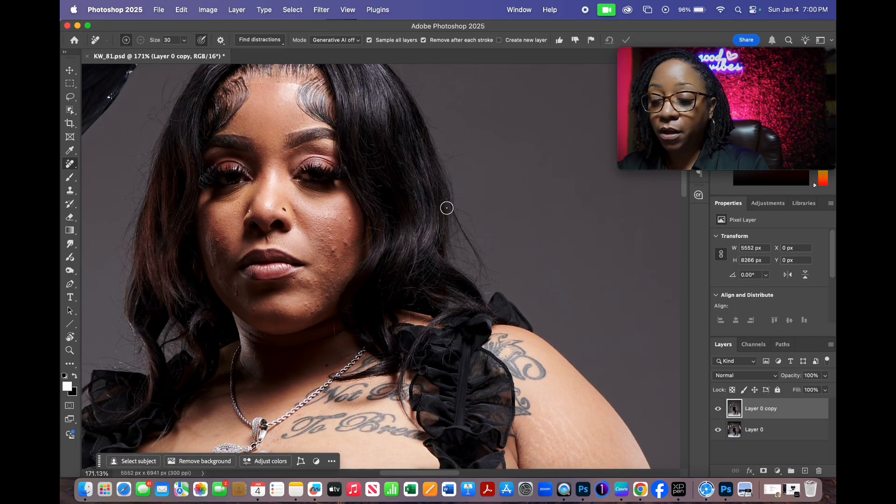
scroll(376, 206, up, 3)
scroll(376, 205, left, 4)
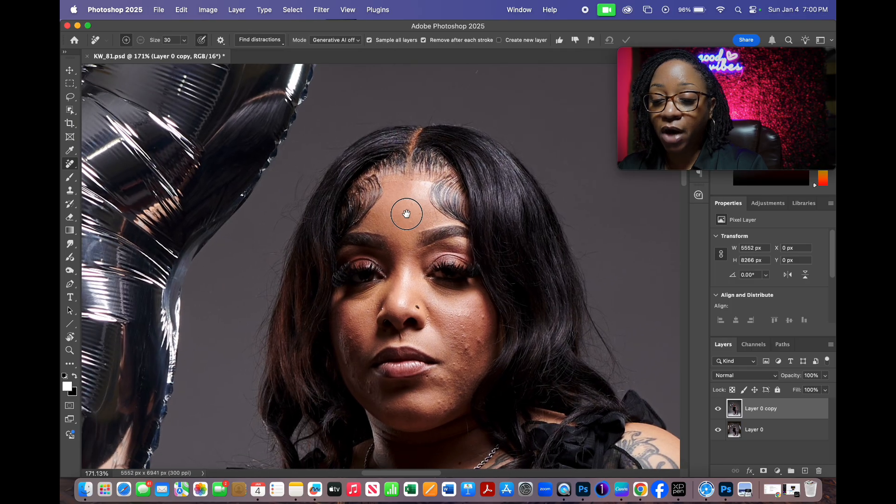
scroll(408, 128, up, 2)
scroll(408, 128, left, 1)
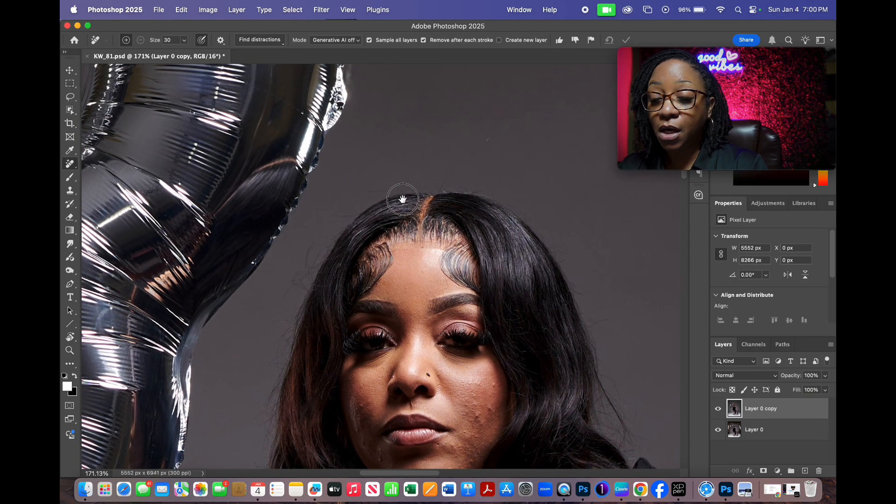
drag(473, 181, 460, 246)
- Erase the marks on the backdrop inside the upper opening of the 3 balloon with the Remove brush at size 30
scroll(483, 291, down, 5)
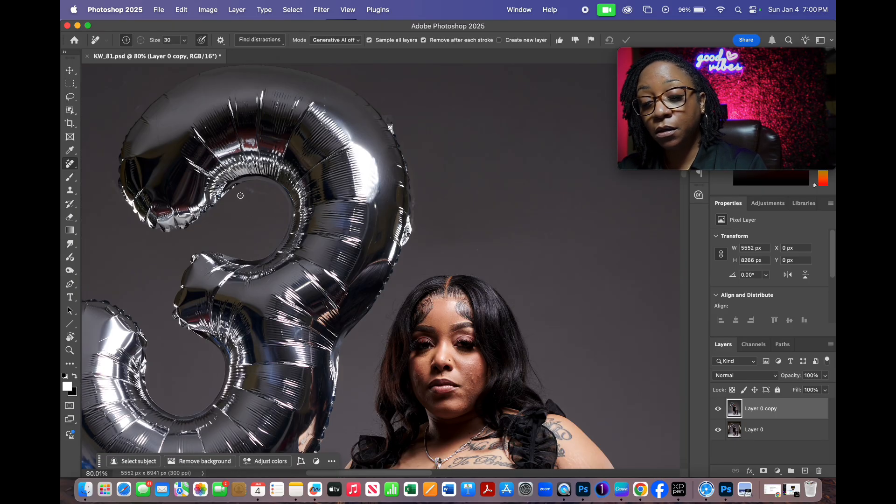
drag(274, 206, 273, 207)
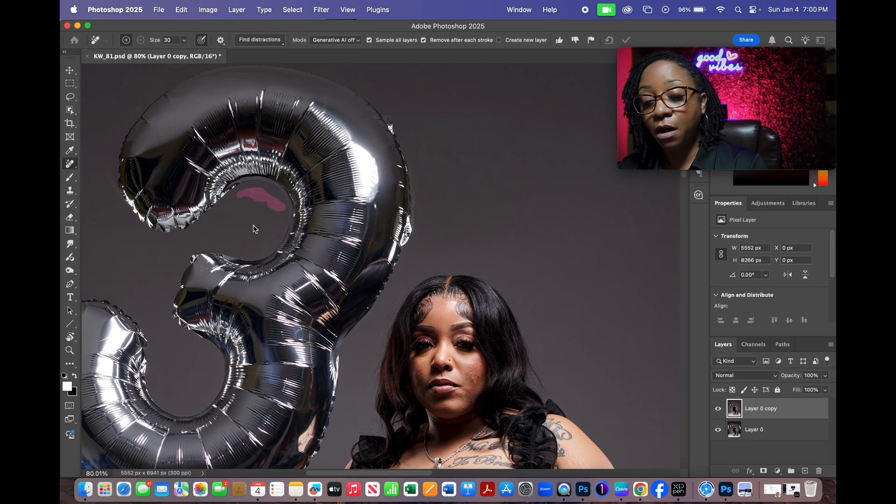
click(251, 190)
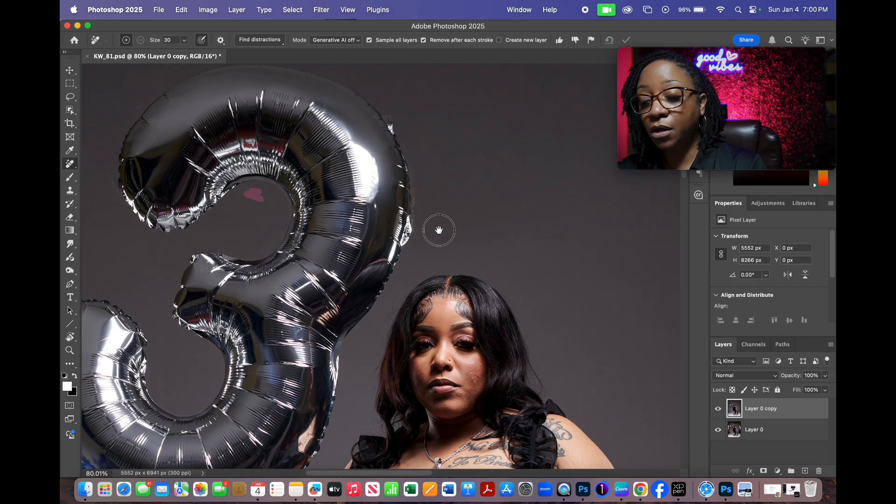
- Erase the flyaway hairs and the small spot on the backdrop above the subject's head with the Remove brush at size 40
scroll(460, 234, down, 5)
scroll(460, 234, right, 5)
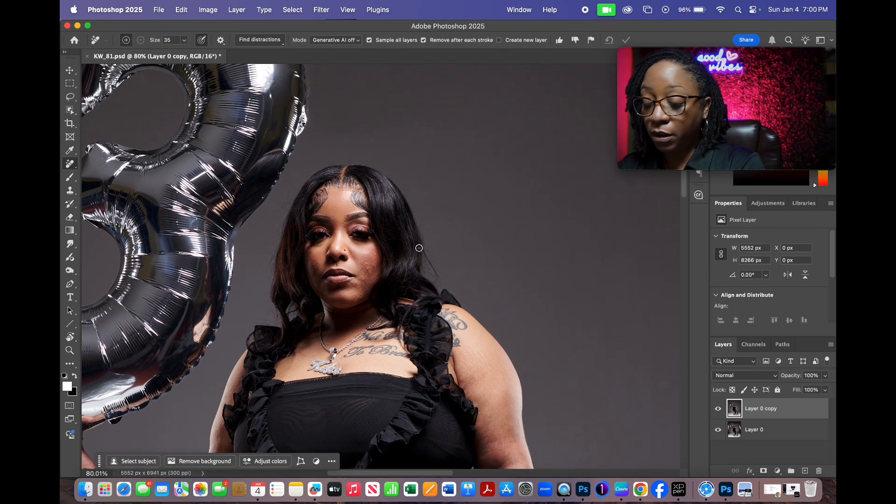
key(bracketright)
scroll(397, 224, up, 5)
scroll(430, 173, up, 3)
scroll(430, 173, left, 5)
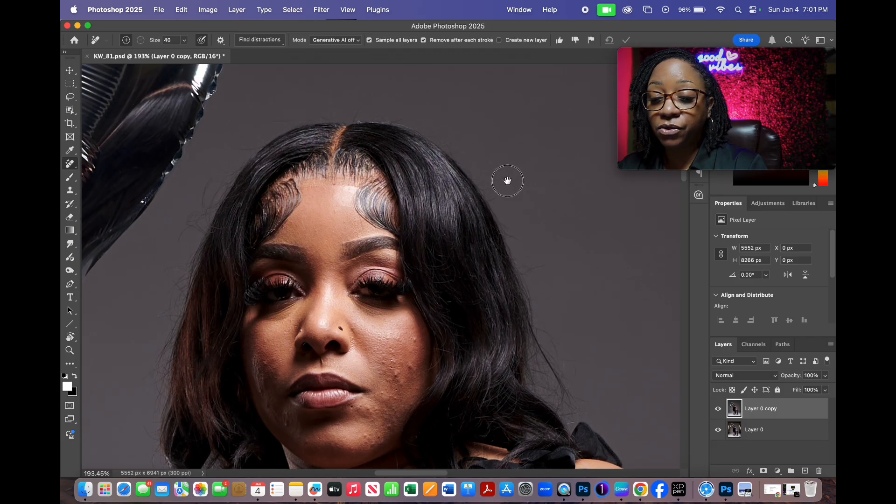
drag(399, 117, 452, 130)
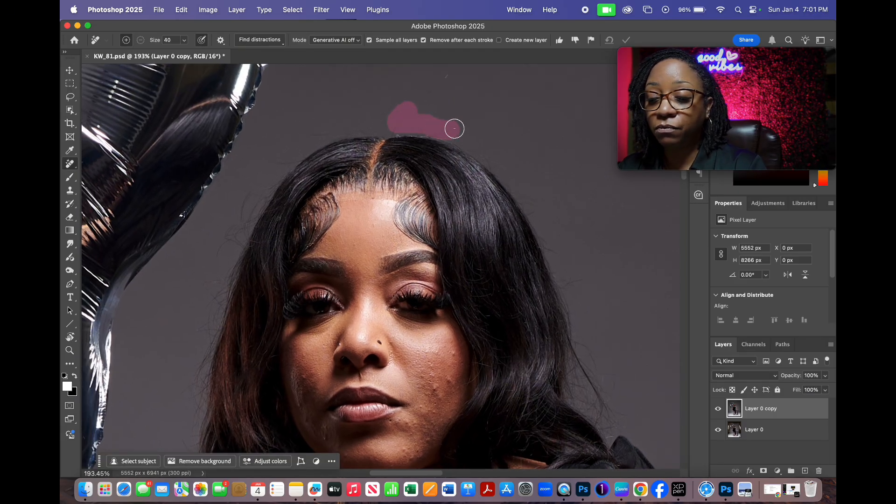
click(451, 77)
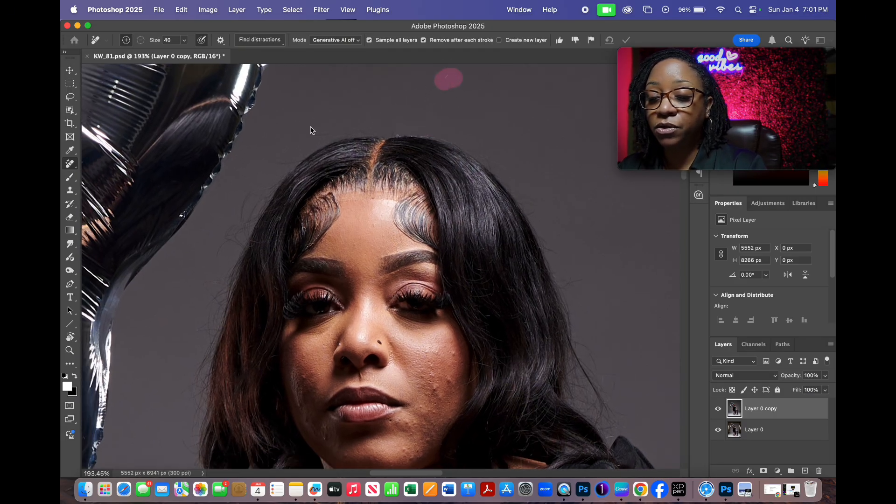
- Erase flyaway hairs and backdrop marks along the balloon side of the subject's hair, from the crown down to the shoulder ruffle
mouse_move(326, 128)
mouse_down()
mouse_move(274, 145)
mouse_move(292, 155)
mouse_move(254, 192)
mouse_move(242, 214)
mouse_move(263, 192)
mouse_move(218, 270)
mouse_up()
drag(269, 162, 333, 92)
mouse_move(301, 165)
mouse_down()
mouse_move(268, 223)
mouse_move(284, 199)
mouse_move(275, 256)
mouse_move(297, 184)
mouse_move(278, 247)
mouse_up()
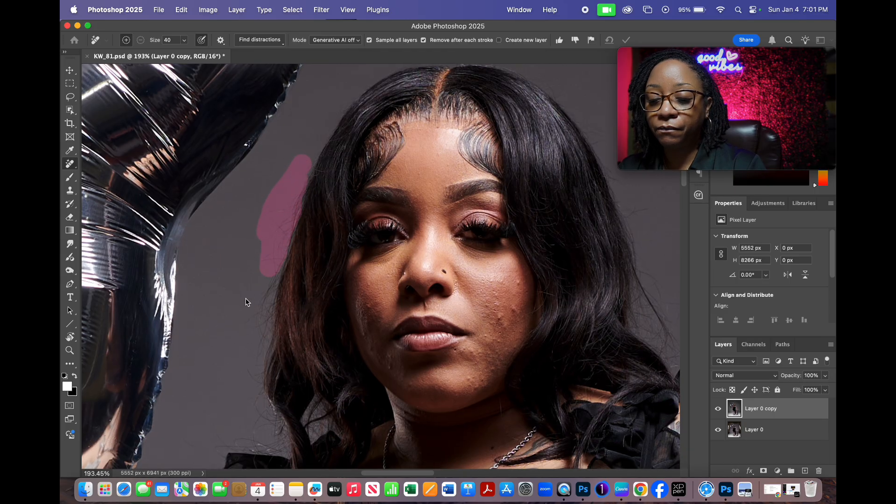
drag(303, 163, 277, 233)
scroll(230, 300, down, 5)
mouse_move(278, 184)
mouse_down()
mouse_move(289, 168)
mouse_move(260, 284)
mouse_move(259, 326)
mouse_up()
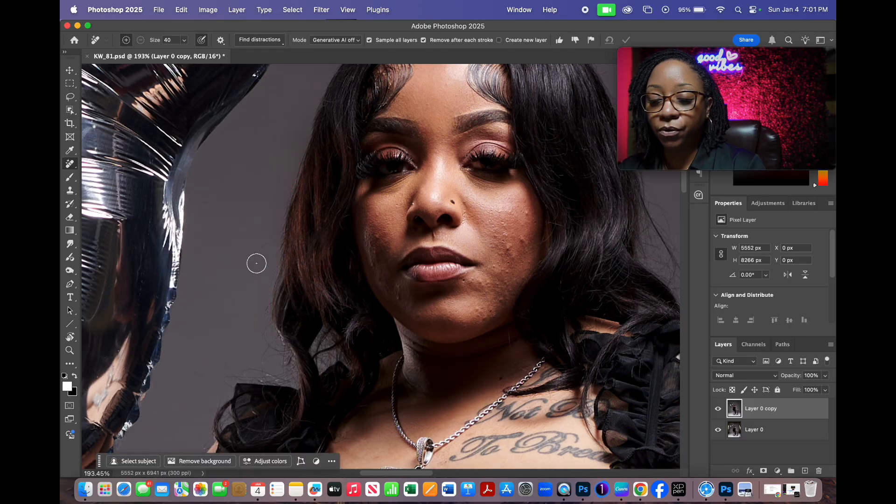
scroll(260, 279, down, 5)
mouse_move(262, 175)
mouse_down()
mouse_move(259, 250)
mouse_move(279, 304)
mouse_move(208, 315)
mouse_up()
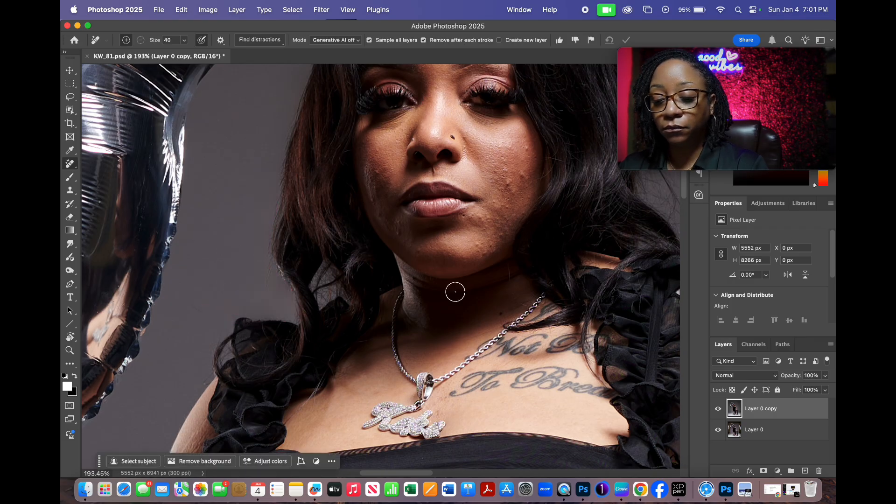
- Erase flyaway hairs and backdrop marks along the side of the subject's hair facing away from the 3 balloon
scroll(420, 289, right, 6)
scroll(420, 289, up, 2)
mouse_move(391, 281)
mouse_down()
mouse_move(349, 260)
mouse_move(386, 249)
mouse_move(410, 306)
mouse_move(450, 349)
mouse_up()
drag(424, 270, 379, 153)
click(428, 222)
drag(402, 219, 397, 197)
drag(376, 116, 458, 230)
drag(417, 217, 462, 271)
scroll(521, 346, down, 2)
scroll(520, 346, down, 6)
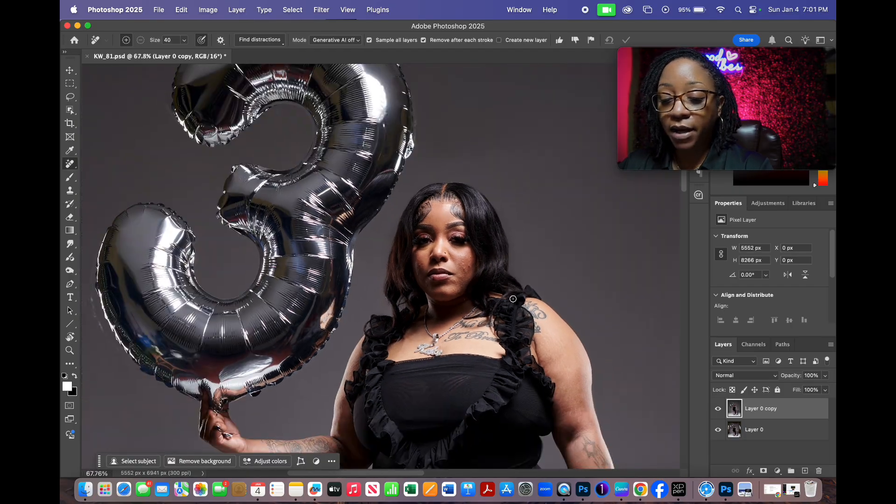
- Erase the remaining backdrop marks above the 3 balloon, beside the subject's body and below the hand holding the balloon
scroll(510, 297, down, 2)
drag(397, 113, 428, 203)
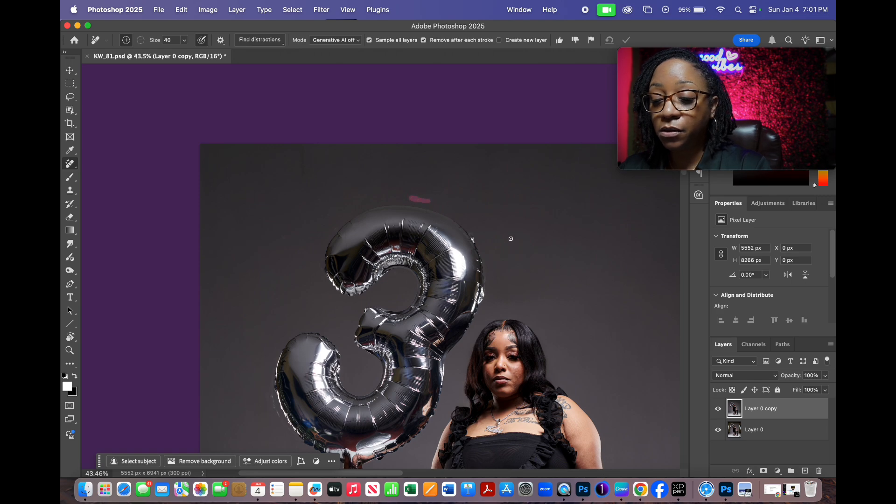
scroll(554, 278, down, 3)
drag(564, 324, 373, 157)
scroll(432, 259, down, 1)
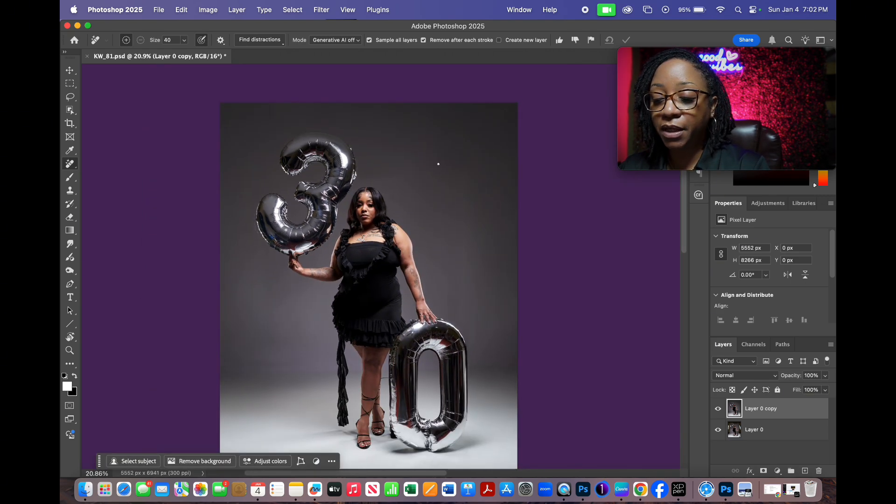
scroll(464, 269, up, 3)
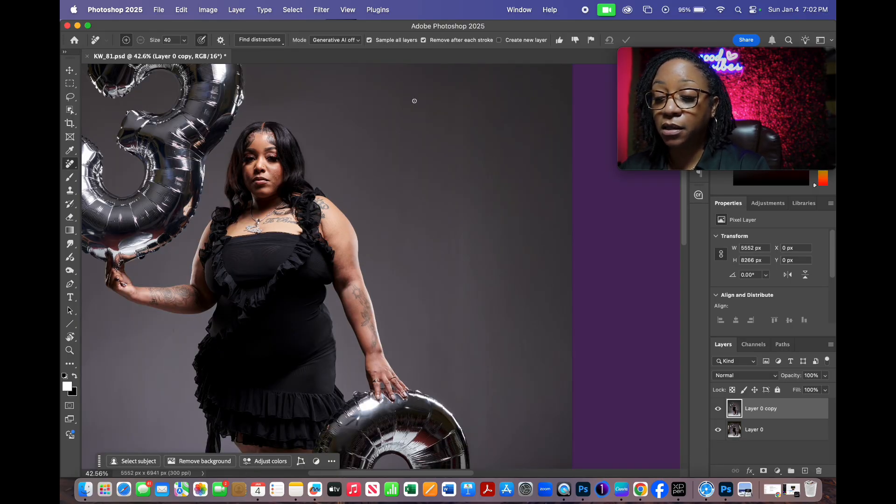
scroll(462, 257, down, 1)
drag(467, 308, 559, 237)
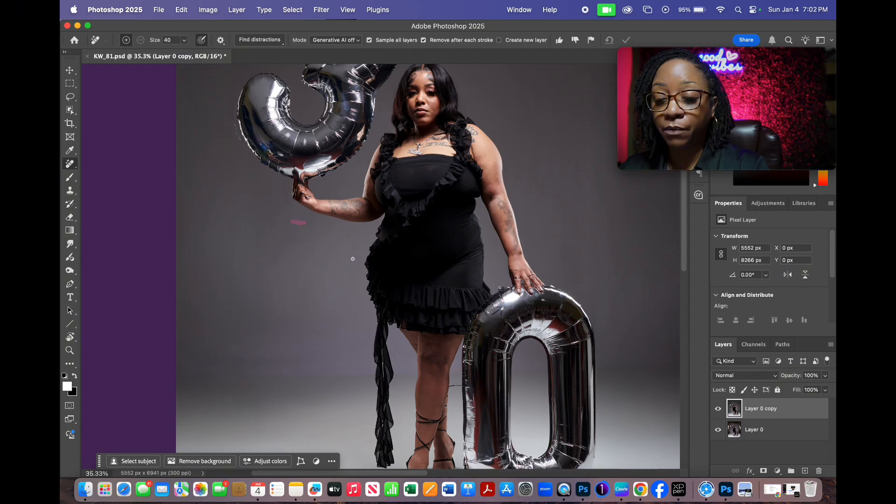
scroll(382, 304, down, 2)
drag(465, 174, 407, 204)
scroll(357, 227, down, 1)
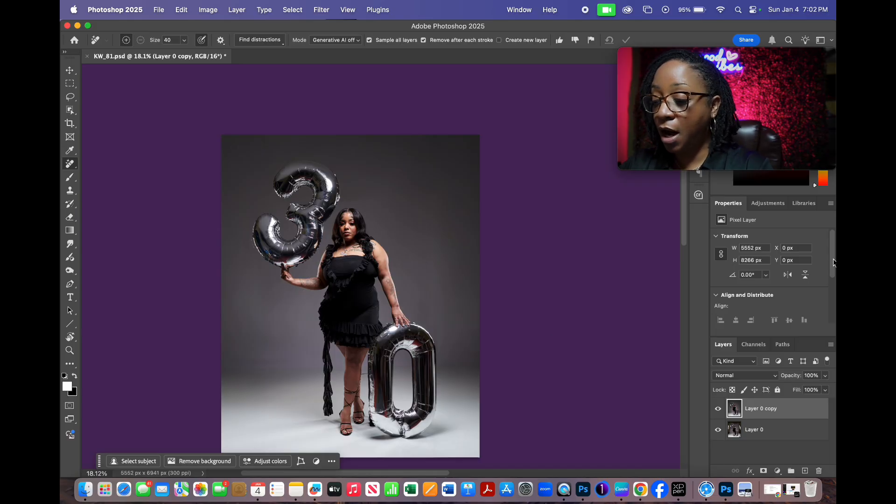
- Select the subject with both balloons on Layer 0 copy and expand the selection by 3 pixels
drag(833, 262, 834, 325)
click(747, 298)
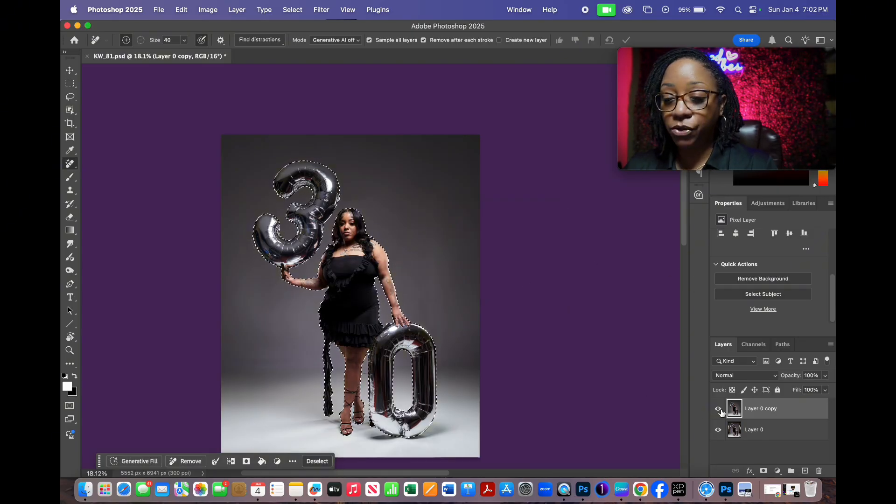
click(292, 9)
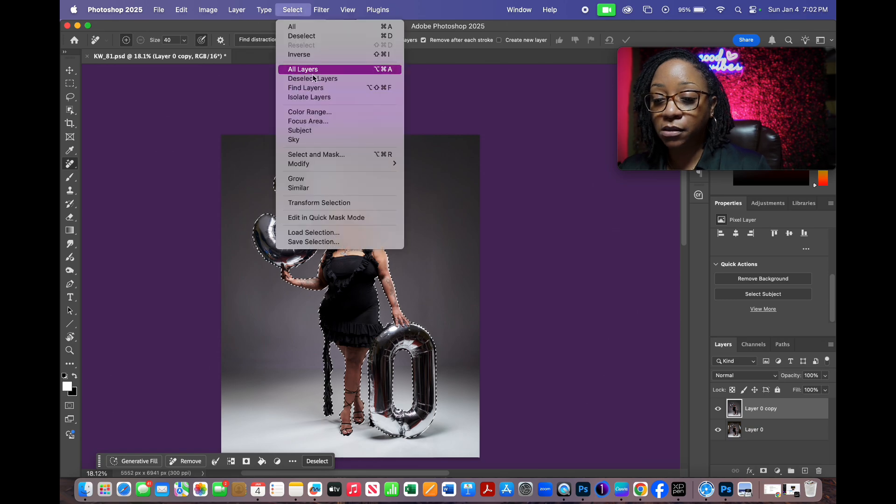
mouse_move(364, 164)
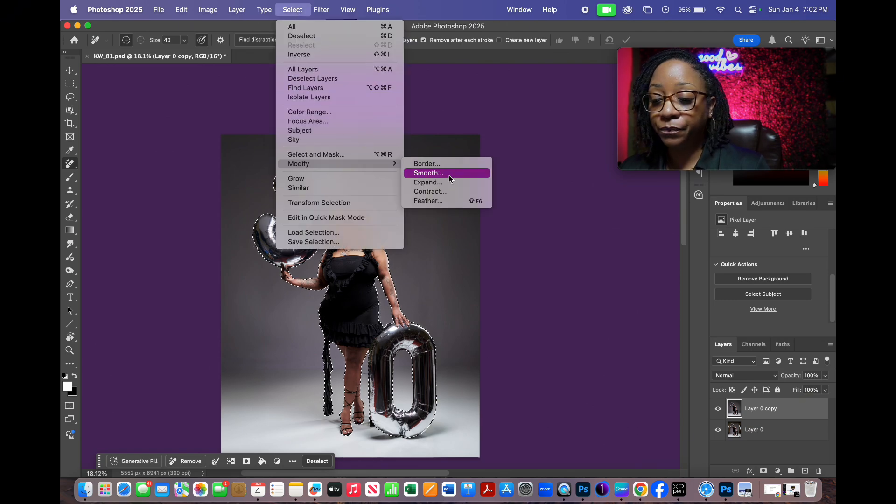
click(428, 182)
text(3)
click(503, 255)
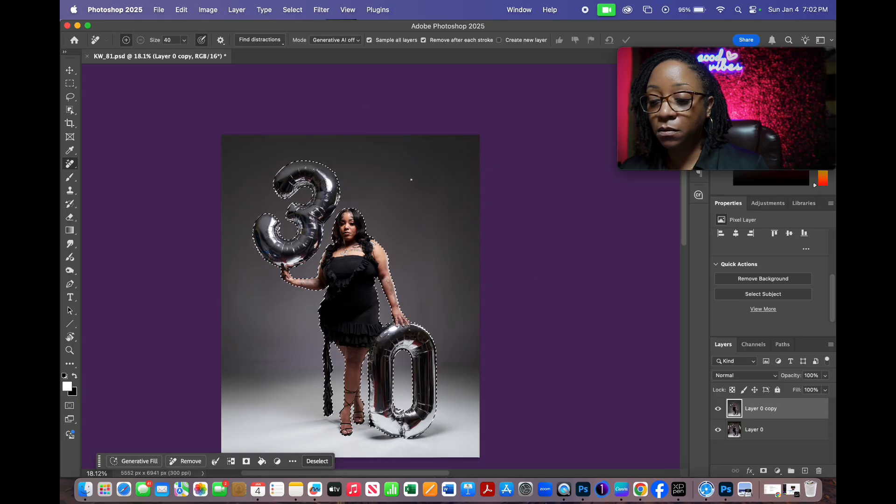
- Feather the subject selection and copy the selected subject and balloons to a new layer
click(289, 11)
mouse_move(309, 166)
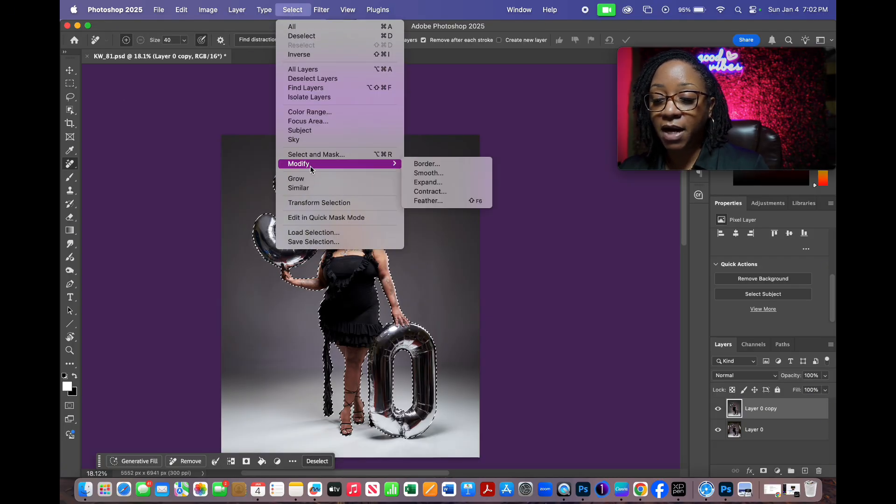
click(428, 201)
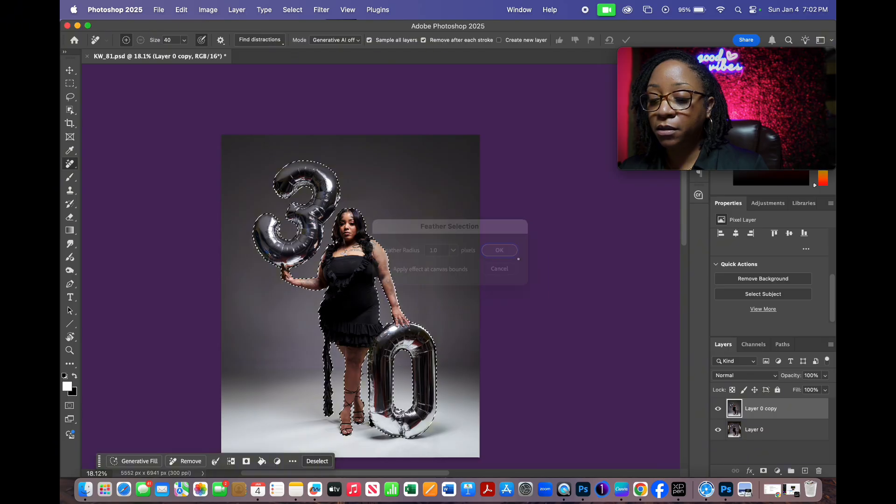
key(super+j)
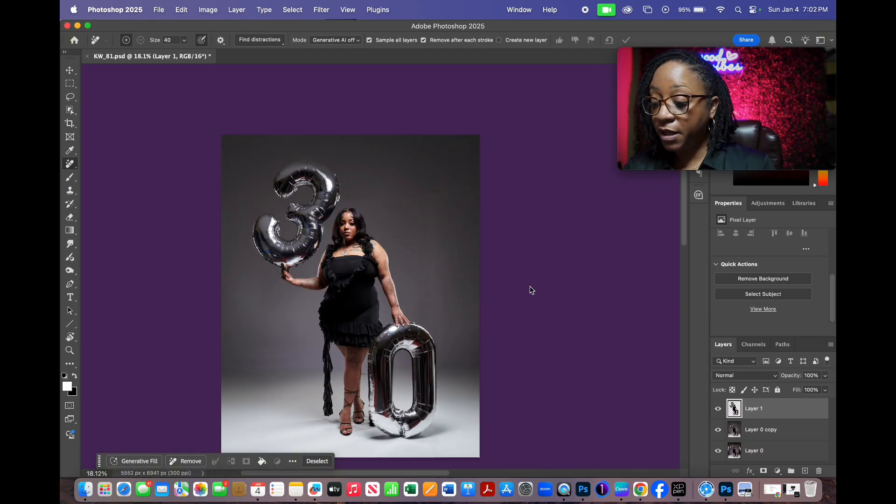
- Load Layer 1's outline as a selection, invert it and copy the backdrop from Layer 0 copy to a new layer
super+click(735, 409)
click(784, 434)
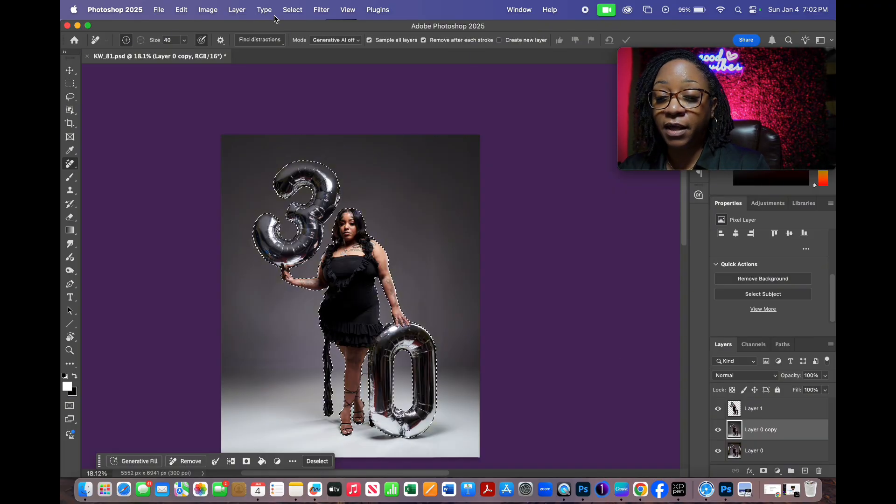
click(293, 10)
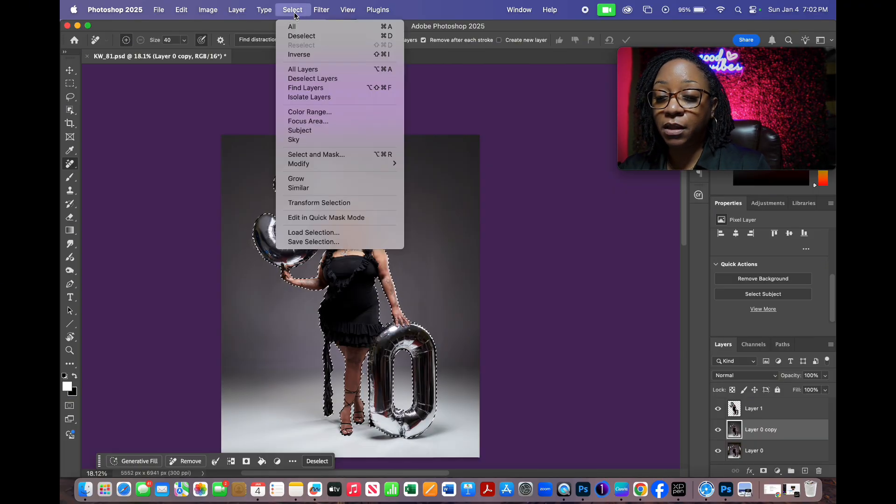
click(318, 53)
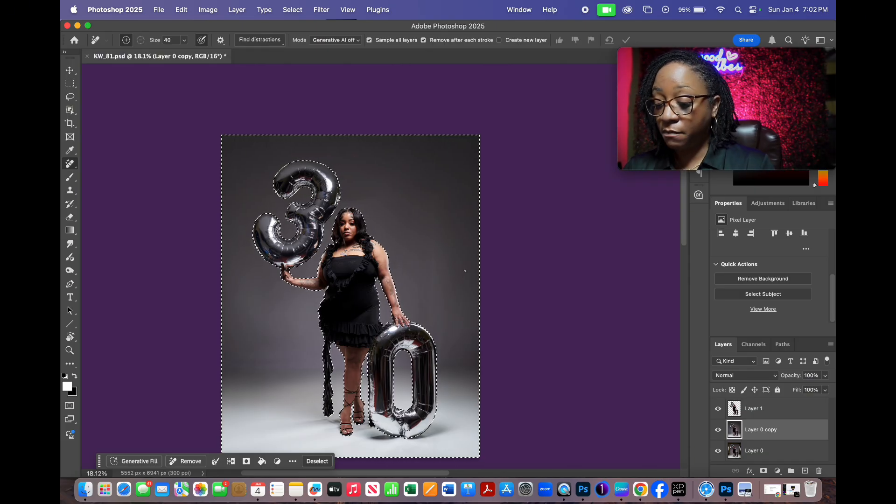
key(super+j)
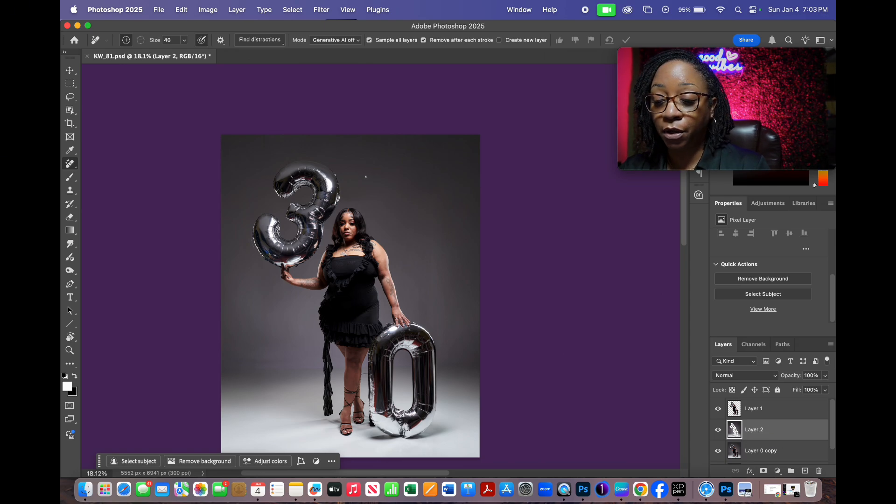
- Apply a Gaussian Blur with a radius of 73.7 pixels to the backdrop on Layer 2
scroll(370, 179, down, 1)
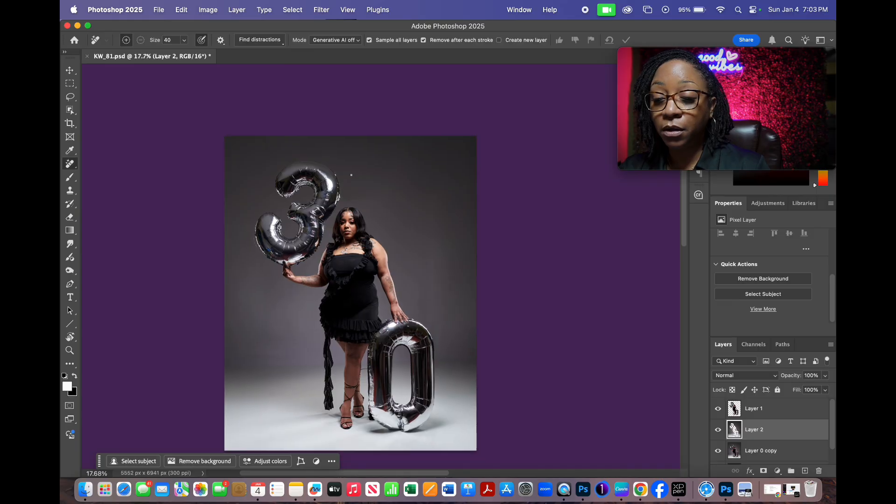
click(294, 11)
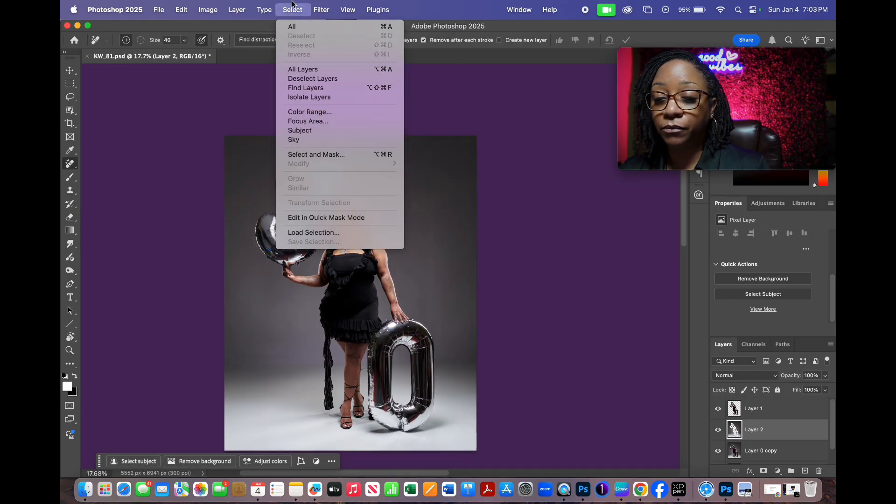
click(320, 9)
click(320, 10)
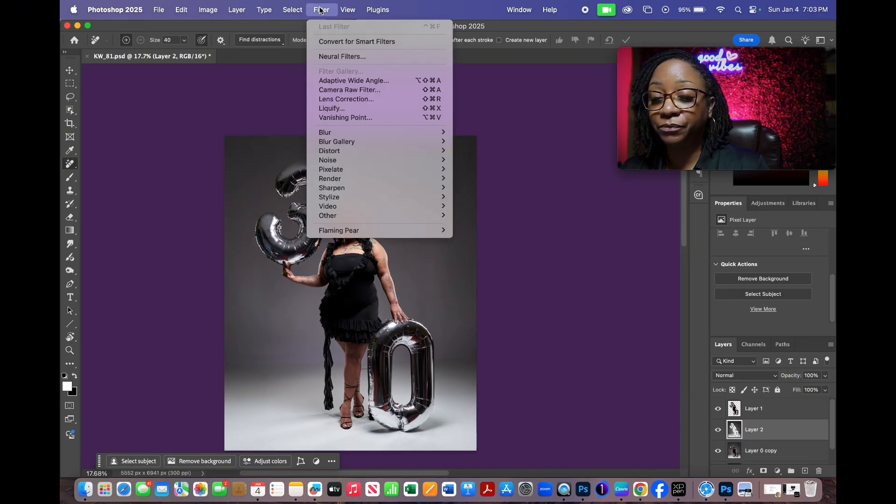
mouse_move(333, 130)
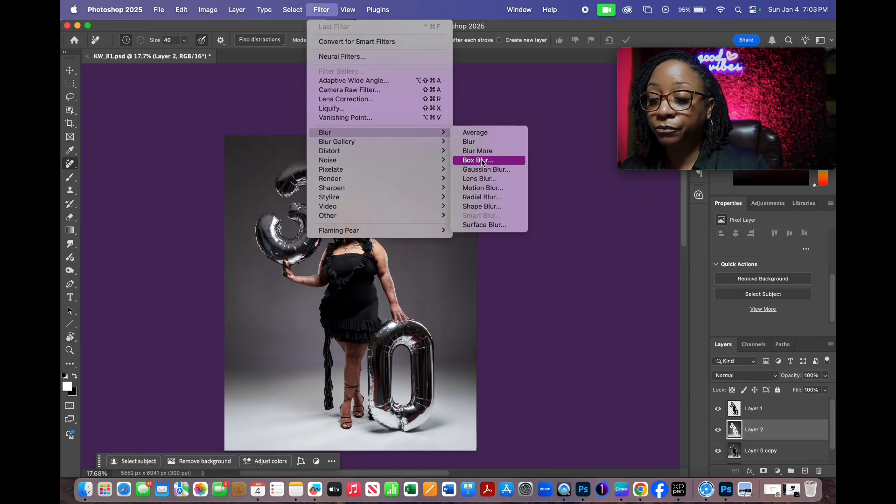
click(496, 174)
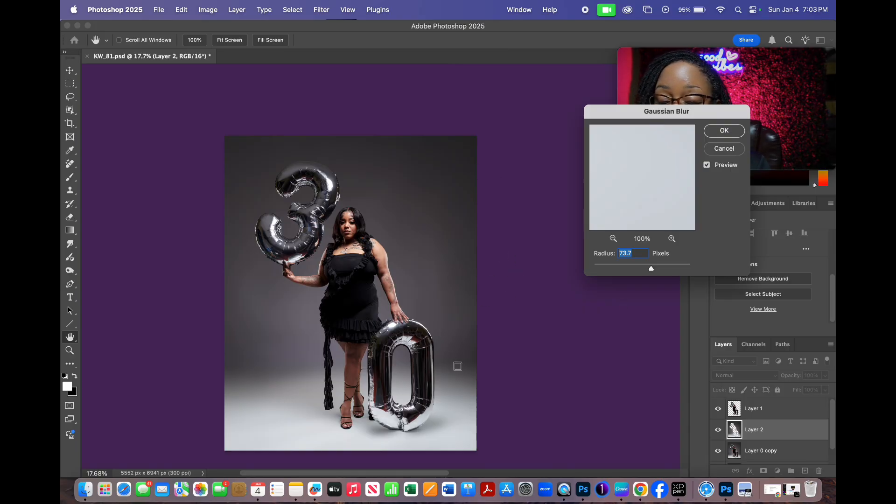
scroll(446, 368, up, 2)
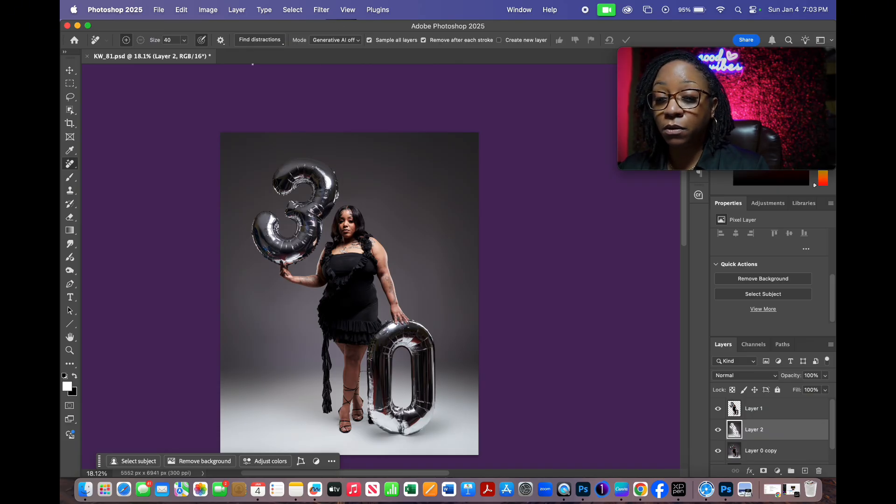
- Add noise to the backdrop on Layer 2 with uniform distribution and the Monochromatic option
click(322, 11)
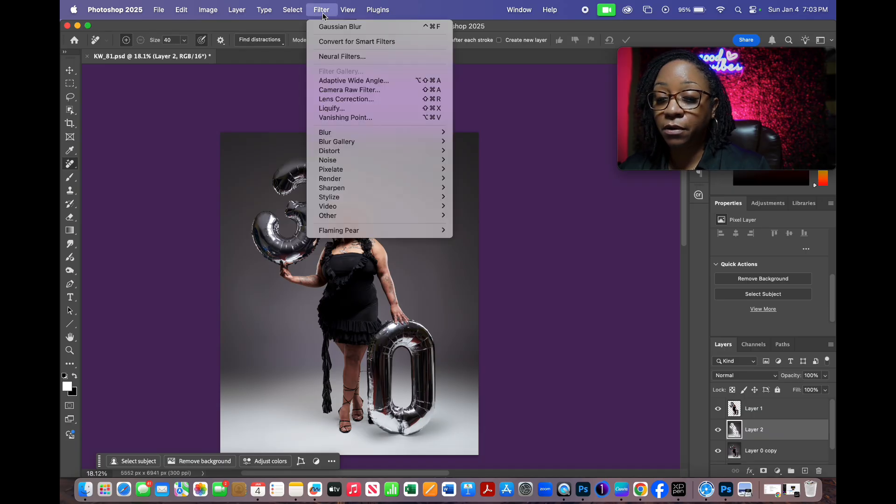
mouse_move(332, 161)
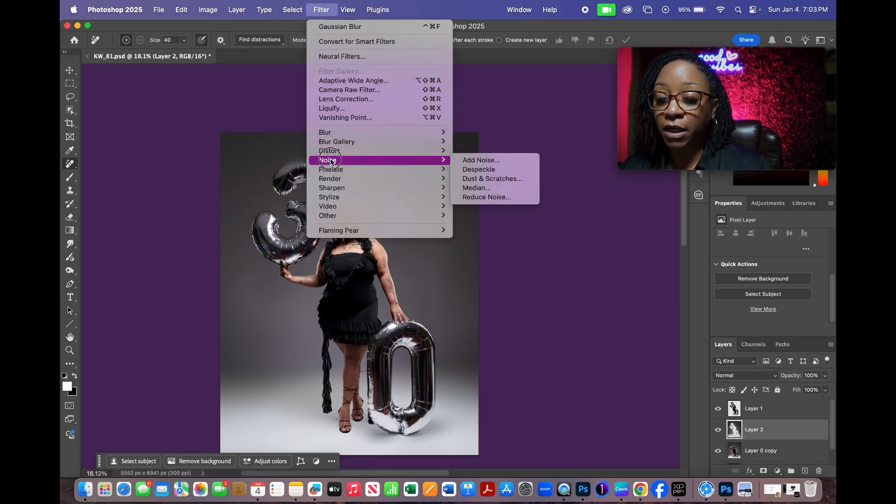
click(483, 160)
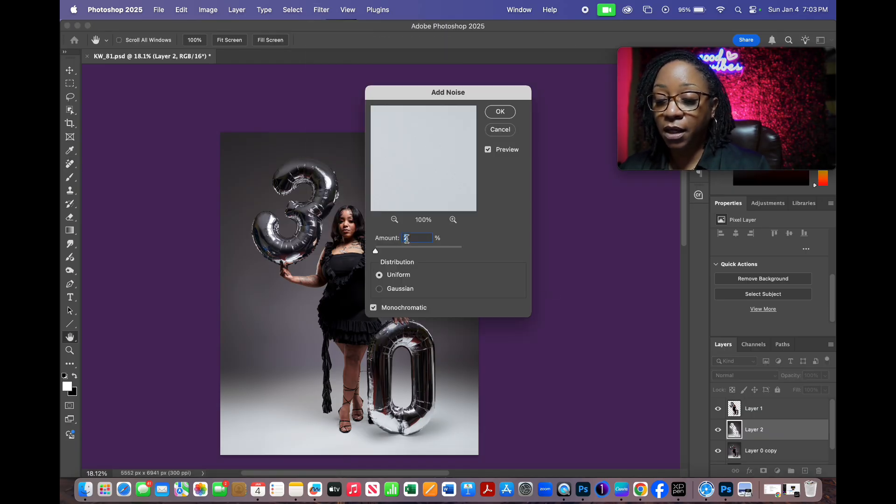
click(499, 113)
key(j)
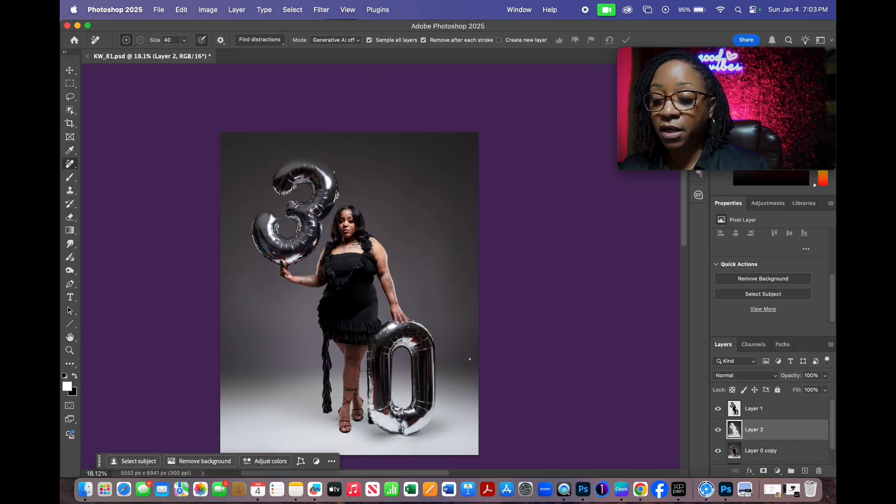
- Add a white layer mask to the blurred backdrop on Layer 2
scroll(355, 446, up, 3)
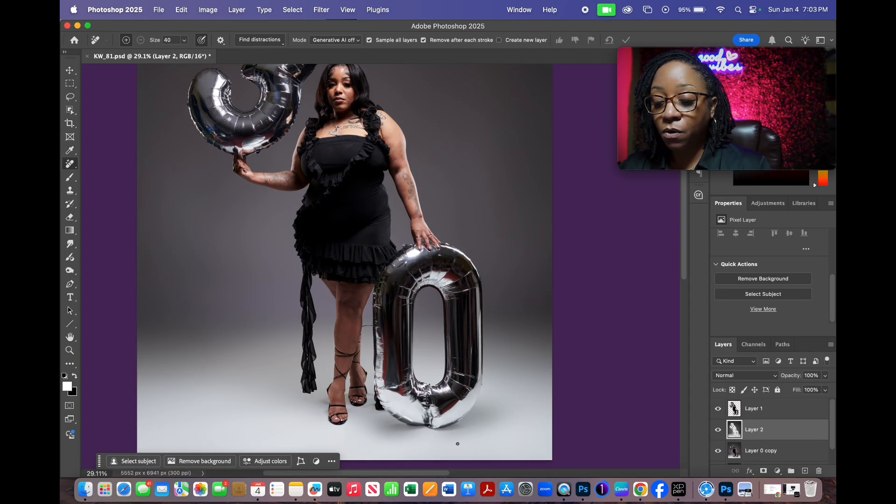
scroll(459, 440, down, 5)
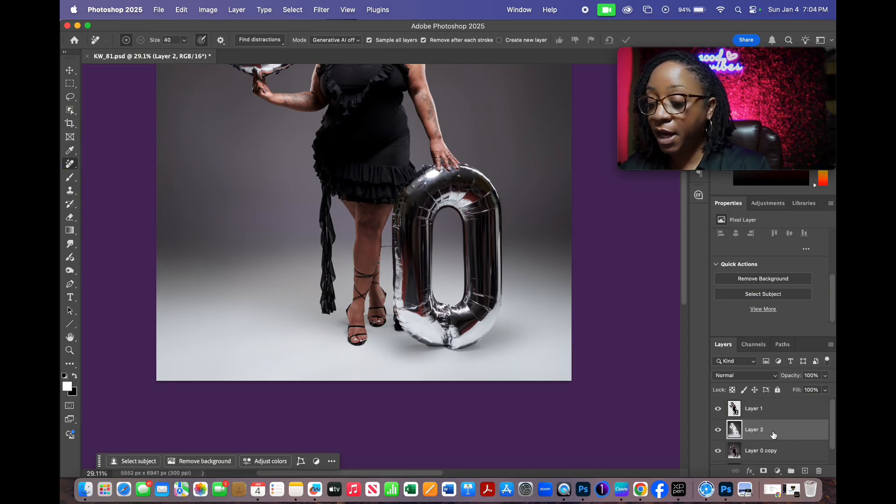
click(763, 471)
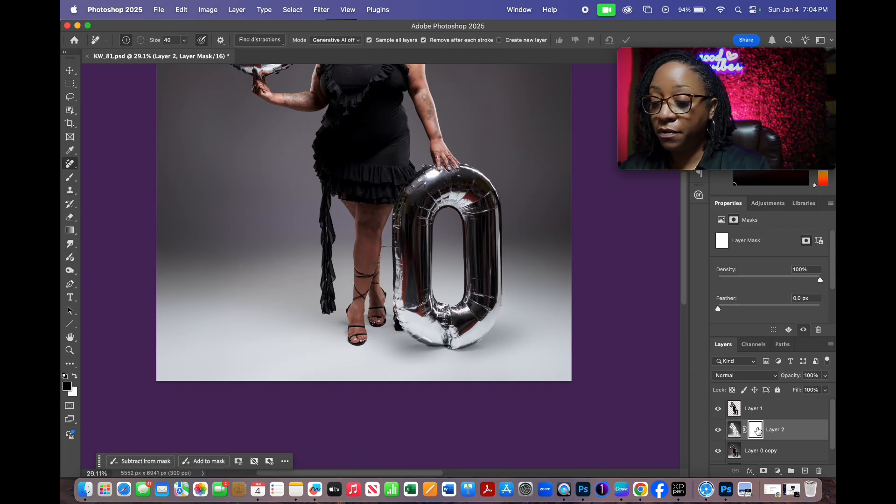
scroll(302, 266, down, 2)
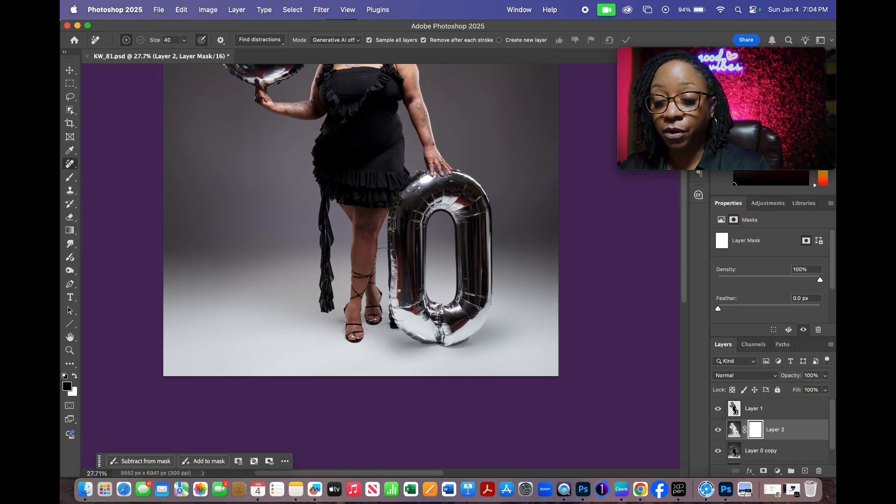
- Paint black on Layer 2's mask with a 1200 px brush at 35% opacity to restore the floor shadow under the 0 balloon
click(70, 179)
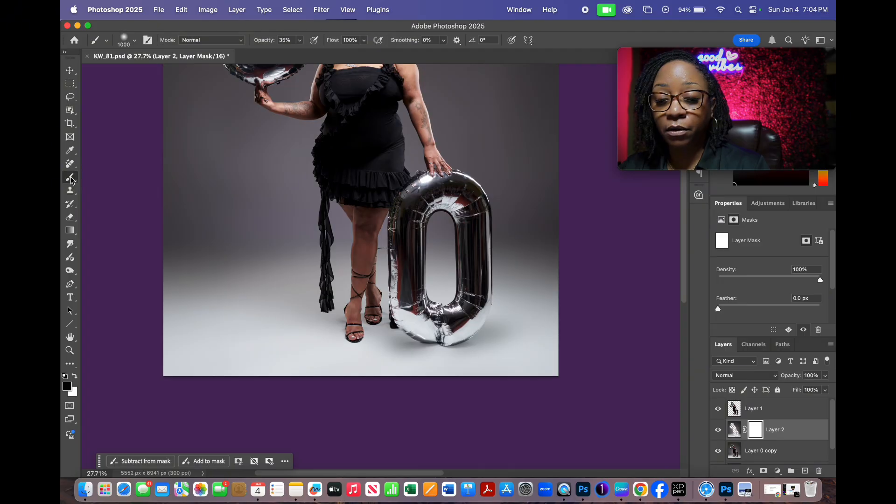
right_click(71, 179)
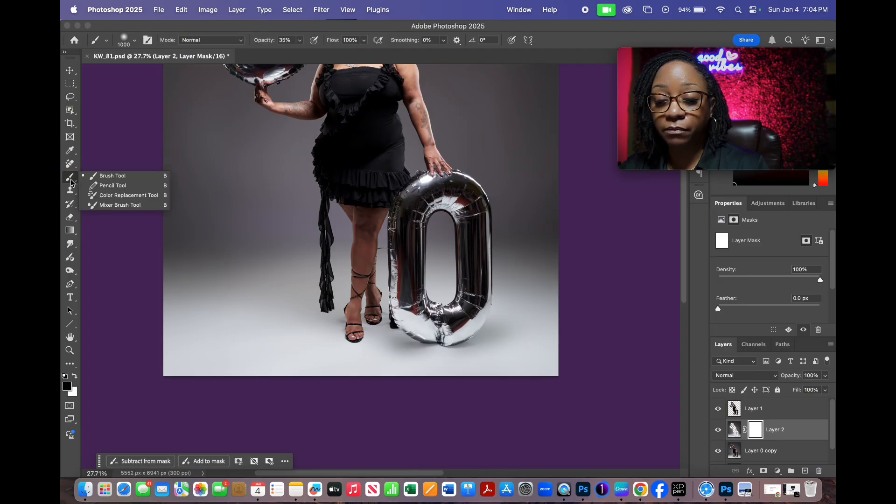
click(113, 178)
key(bracketright)
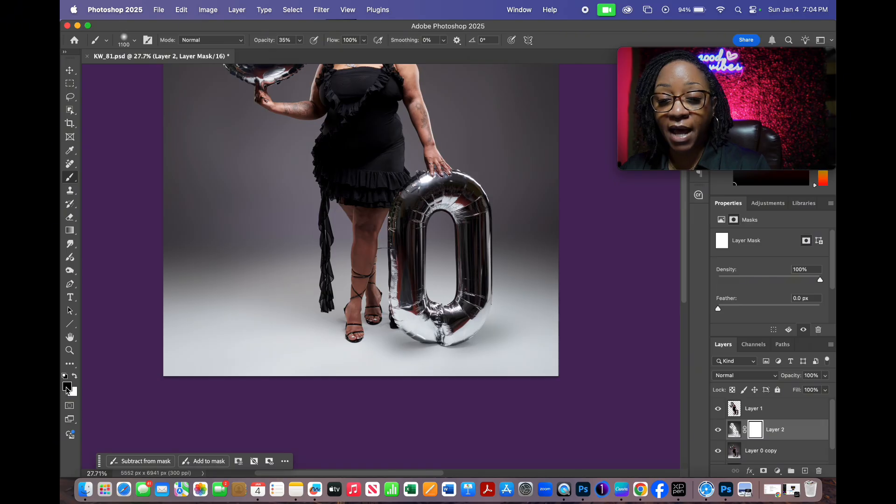
click(300, 42)
click(300, 43)
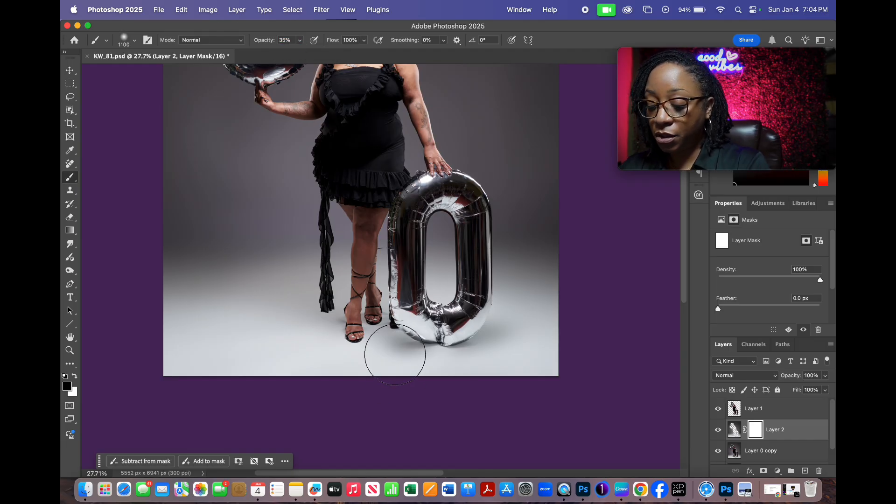
key(bracketright)
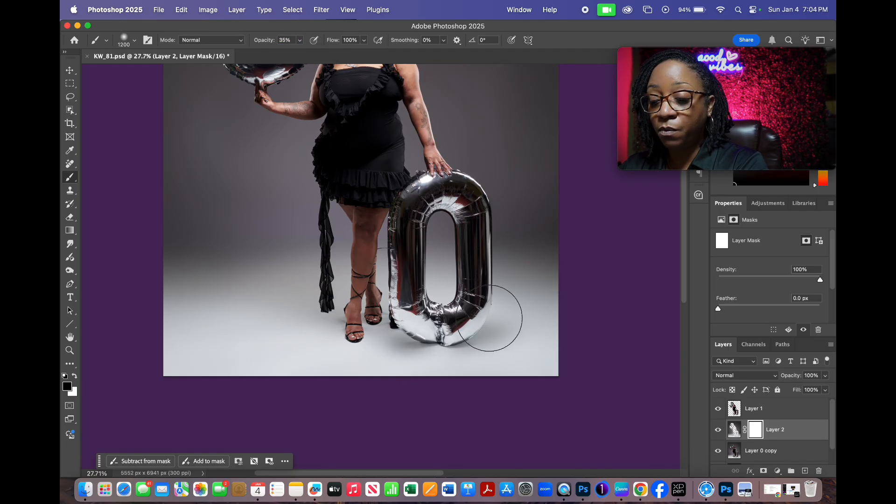
mouse_move(473, 304)
mouse_down()
mouse_move(494, 326)
mouse_move(426, 326)
mouse_move(489, 330)
mouse_move(446, 336)
mouse_move(490, 326)
mouse_move(414, 322)
mouse_move(365, 330)
mouse_move(377, 322)
mouse_up()
- Reduce the brush to 700 px and paint the mask around the feet to bring back their floor shadows
key(bracketleft)
key(bracketleft)
key(bracketleft)
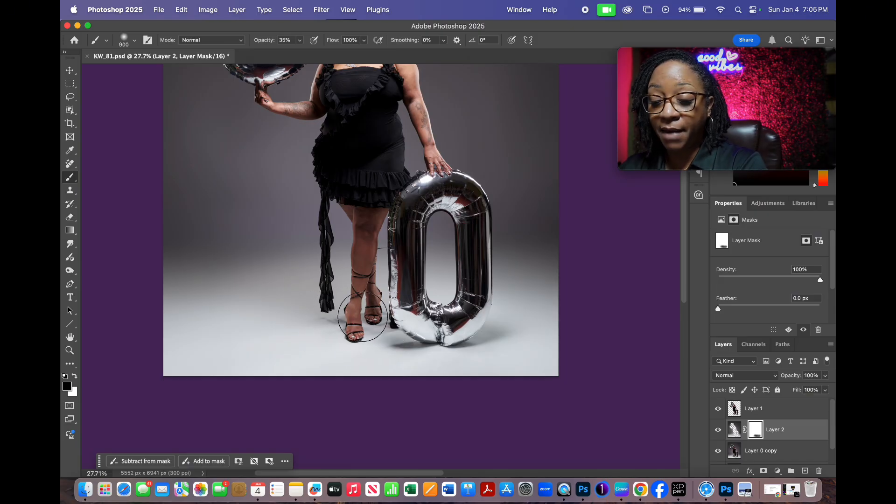
key(bracketleft)
key(bracketleft)
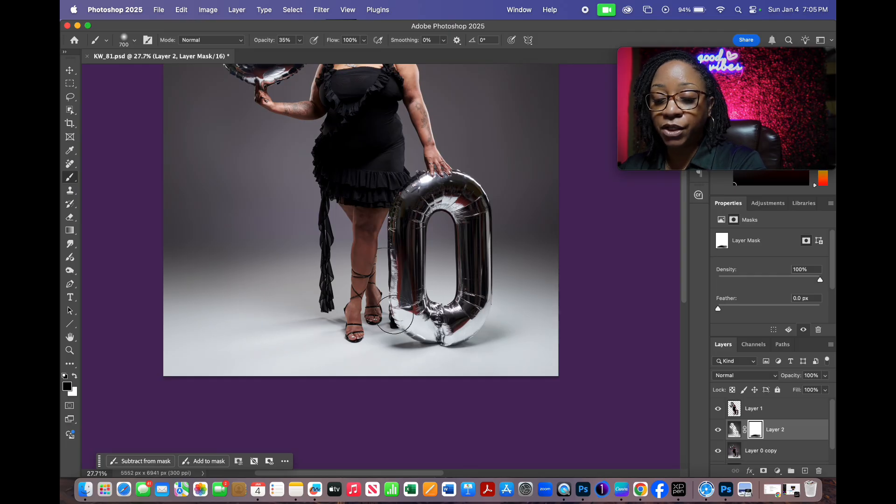
- Examine the floor around the feet and the 0 balloon for marks exposed by the mask painting
scroll(373, 341, up, 3)
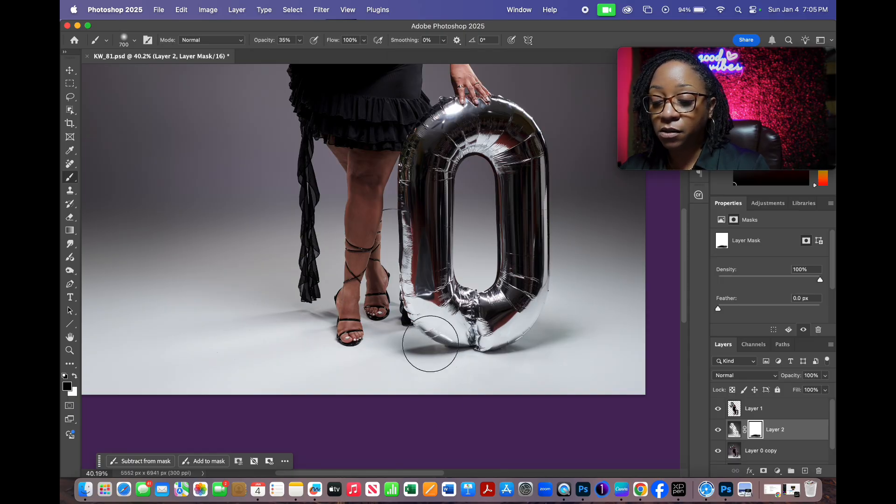
scroll(430, 341, down, 1)
scroll(430, 343, up, 4)
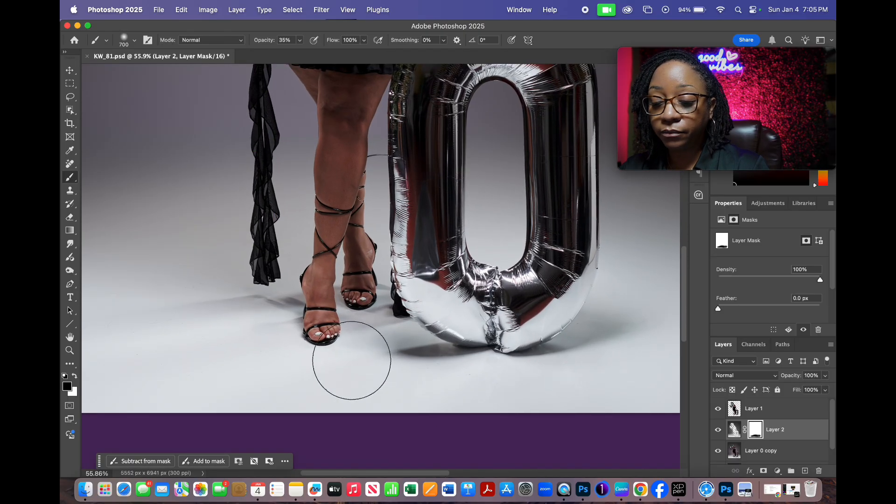
scroll(247, 359, up, 2)
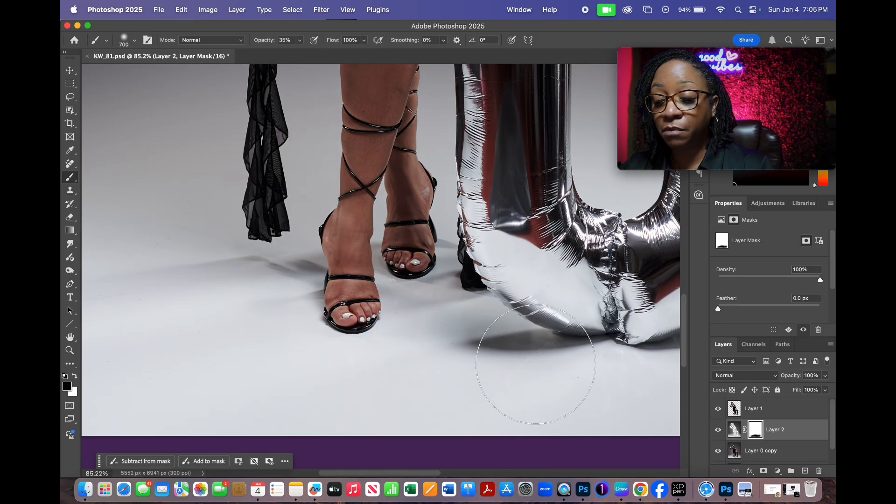
scroll(356, 370, up, 1)
scroll(356, 369, up, 4)
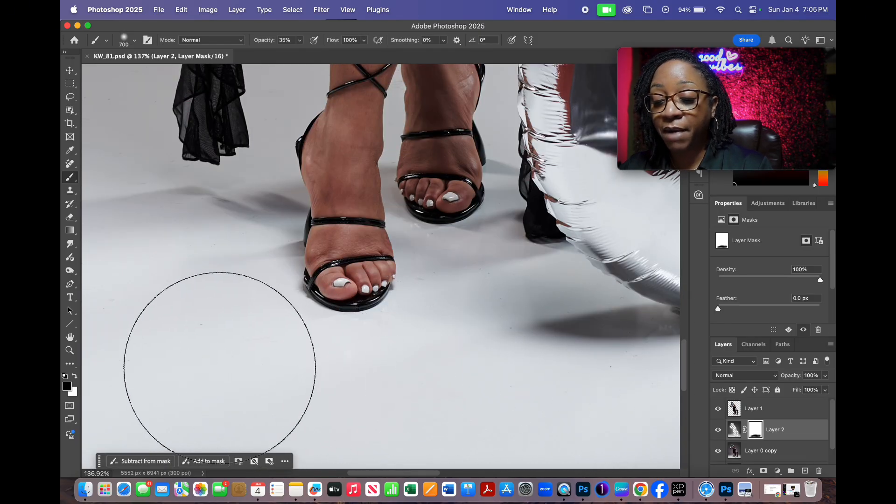
mouse_move(230, 326)
mouse_down()
mouse_move(518, 330)
mouse_move(634, 304)
mouse_move(674, 334)
mouse_up()
drag(427, 345, 522, 325)
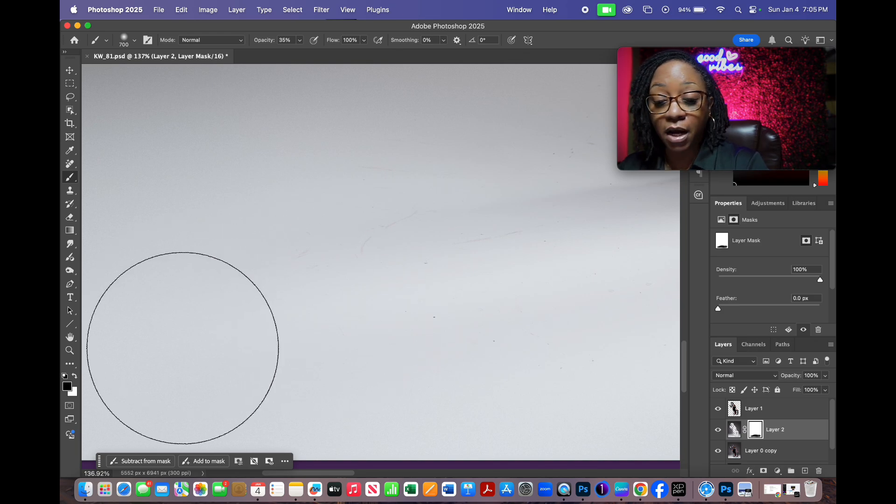
- Paint white on Layer 2's mask with an 80 px brush to hide the scratches and specks on the floor beside the feet
key(bracketleft)
key(bracketleft)
key(bracketleft)
key(bracketleft)
key(bracketleft)
key(bracketleft)
key(bracketleft)
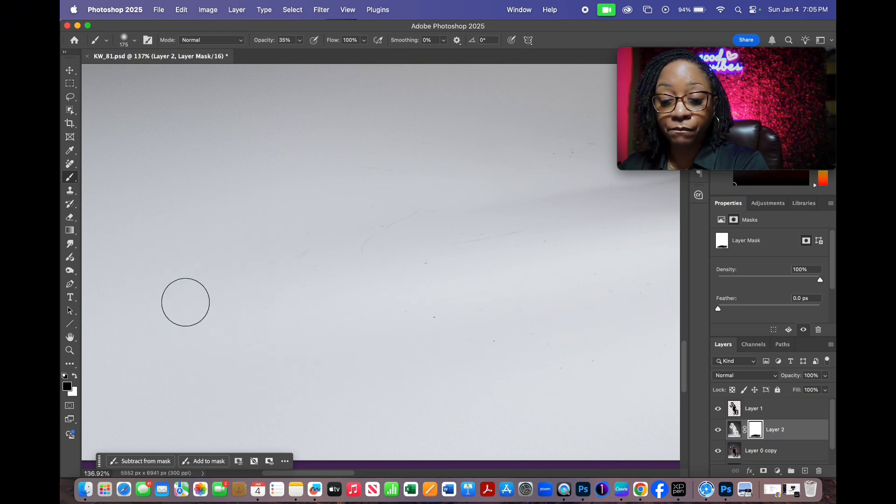
key(bracketleft)
key(bracketleft)
key(bracketleft)
key(bracketleft)
key(bracketleft)
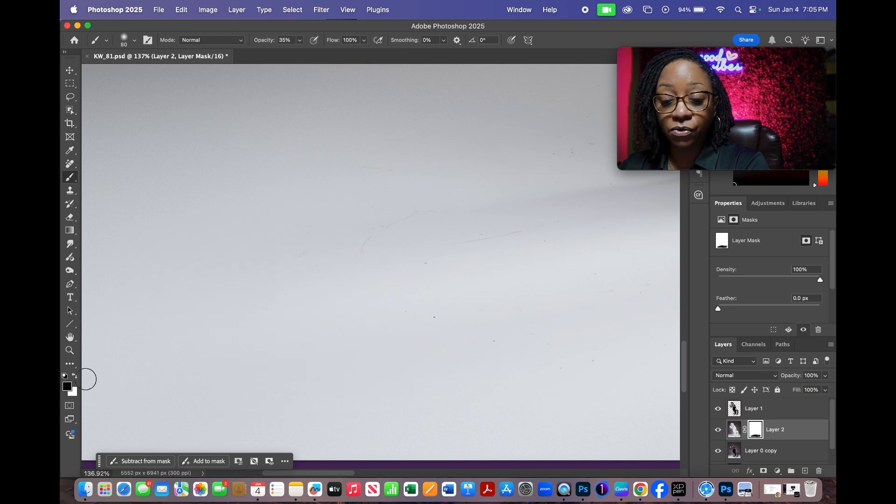
click(74, 376)
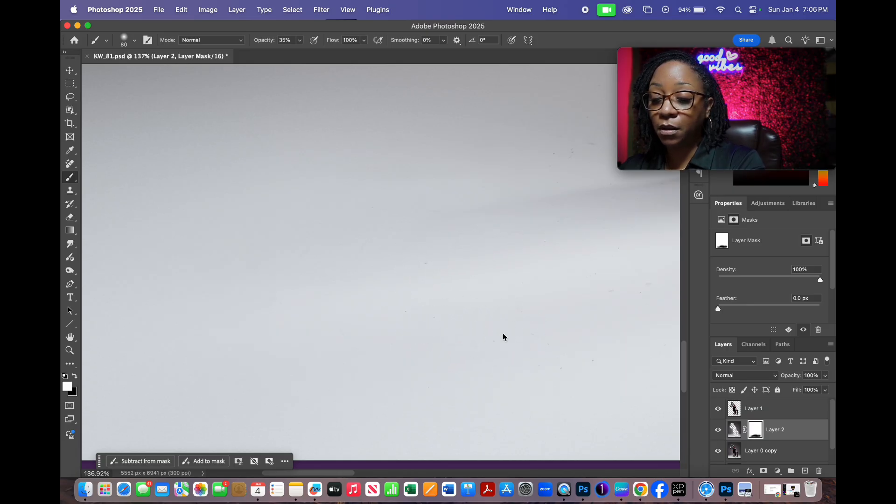
scroll(304, 344, right, 5)
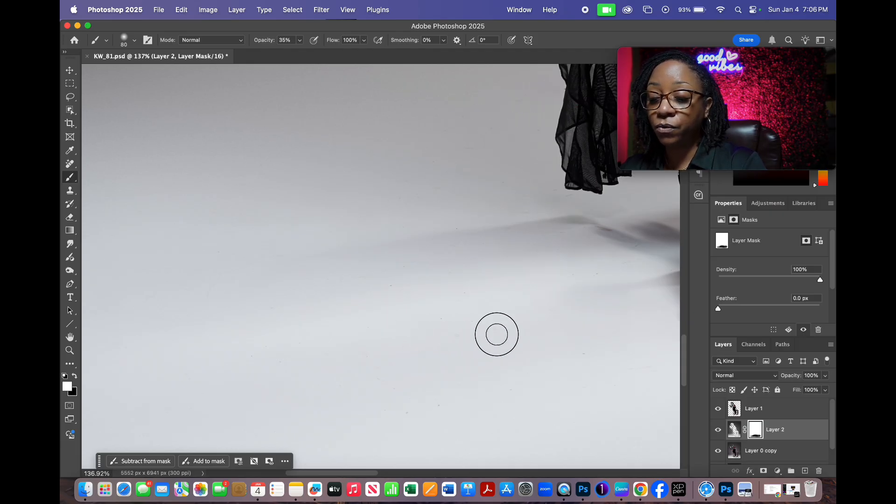
scroll(452, 352, right, 3)
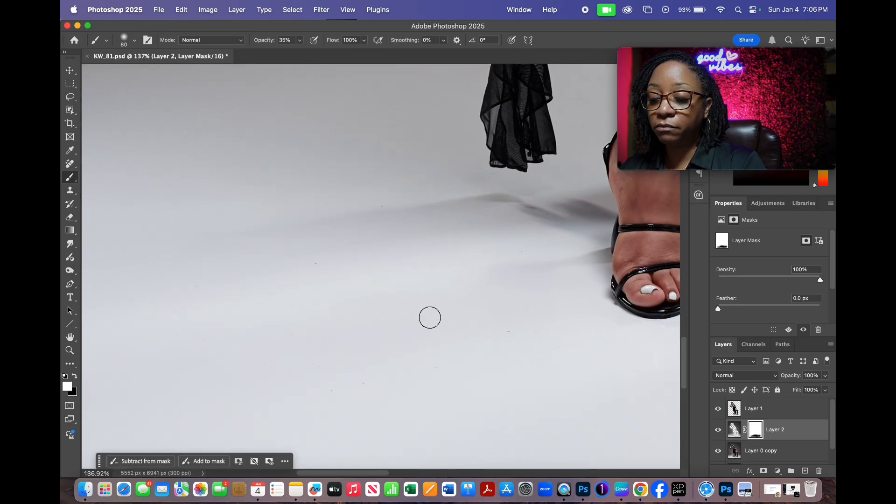
scroll(362, 357, left, 3)
scroll(362, 358, down, 2)
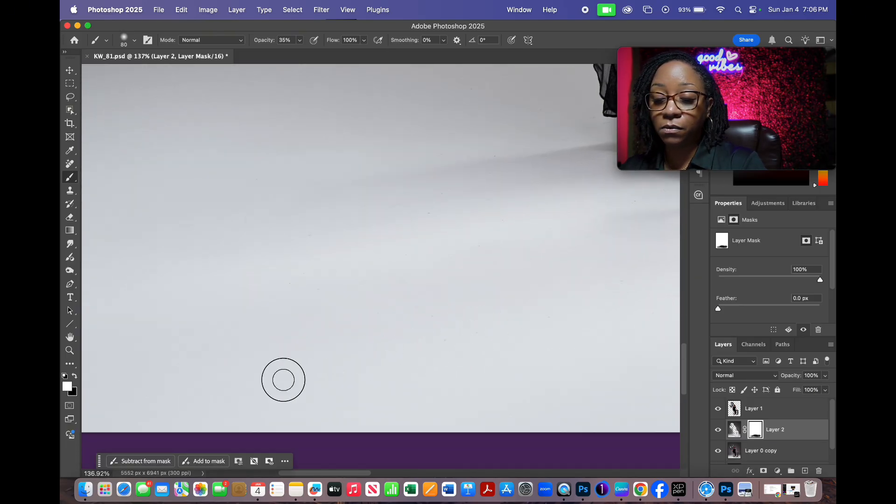
- Inspect the floor, both sides of the backdrop and the whole portrait for remaining marks or uneven blending
mouse_move(276, 324)
mouse_down()
mouse_move(532, 340)
mouse_move(628, 320)
mouse_up()
drag(476, 231, 214, 375)
drag(280, 304, 378, 392)
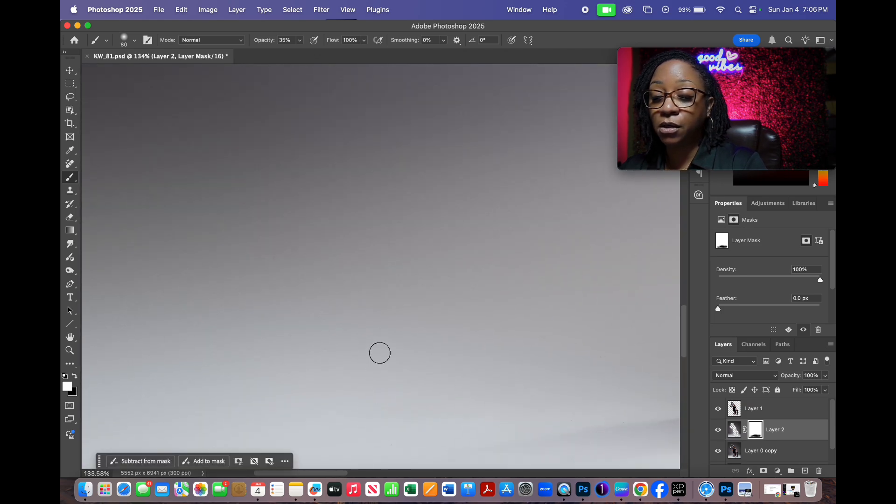
drag(366, 238, 308, 436)
scroll(306, 396, down, 2)
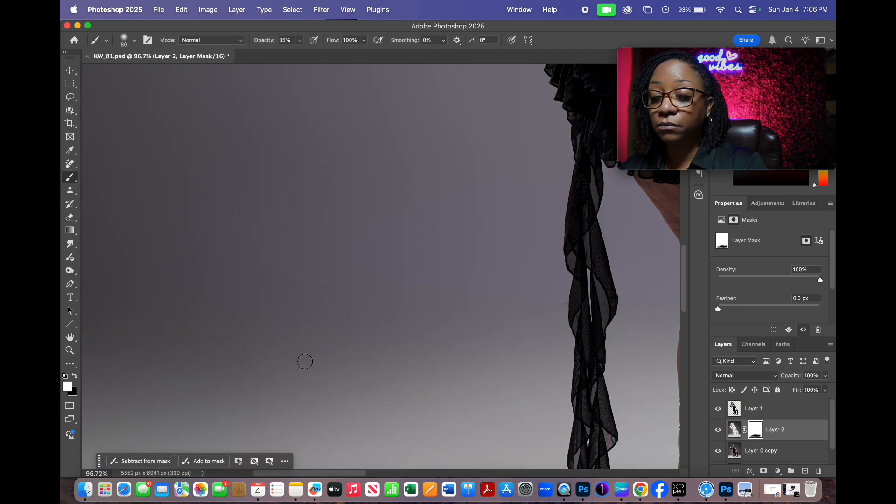
drag(364, 275, 214, 294)
drag(406, 279, 408, 380)
scroll(258, 274, right, 15)
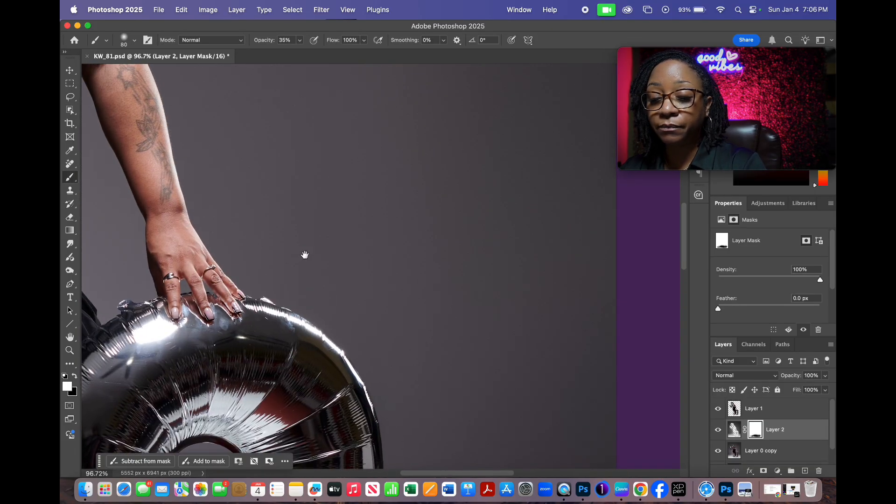
drag(314, 274, 583, 298)
scroll(531, 302, down, 5)
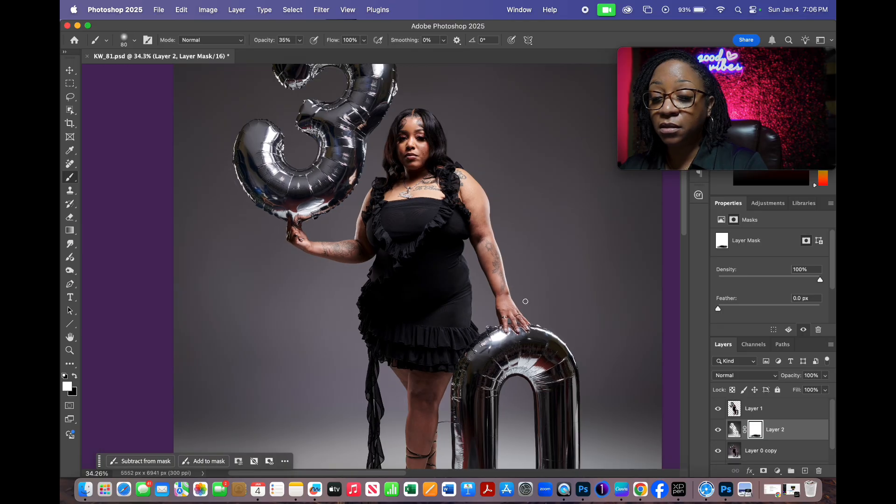
scroll(526, 330, down, 2)
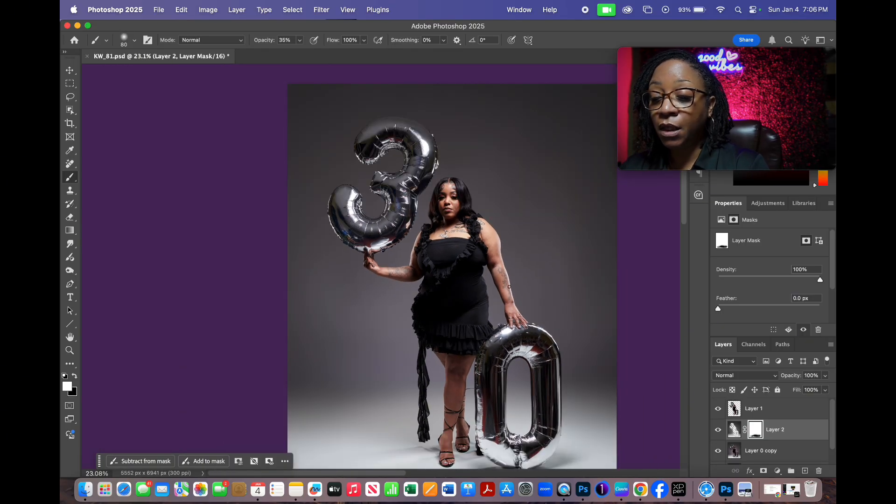
drag(520, 253, 441, 256)
scroll(450, 206, down, 1)
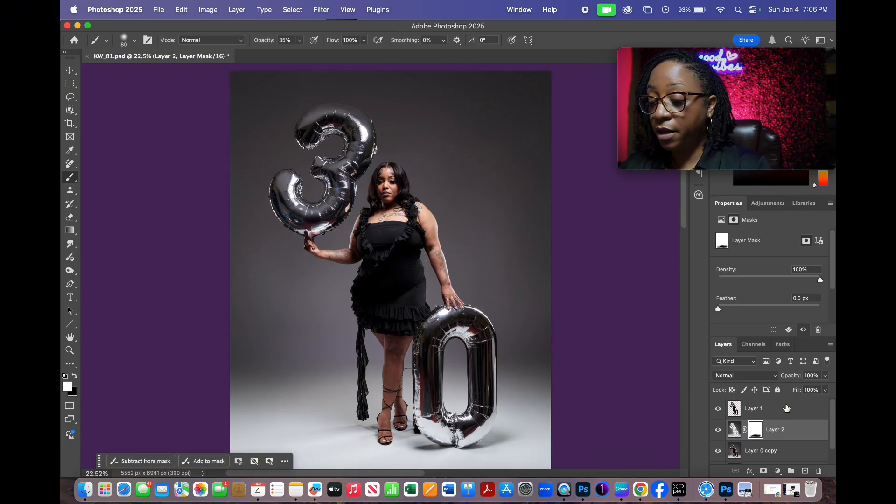
- Merge Layer 1, Layer 2 and Layer 0 copy into a single layer above Layer 0
click(775, 411)
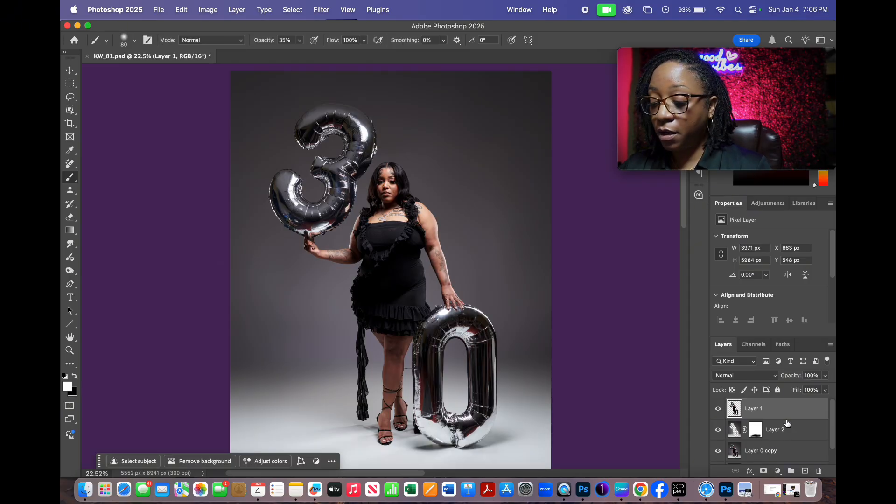
shift+click(782, 458)
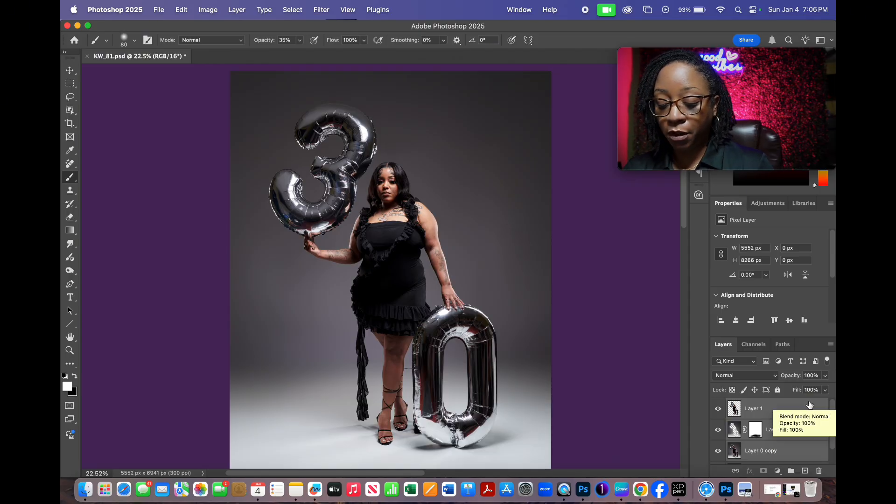
key(super+e)
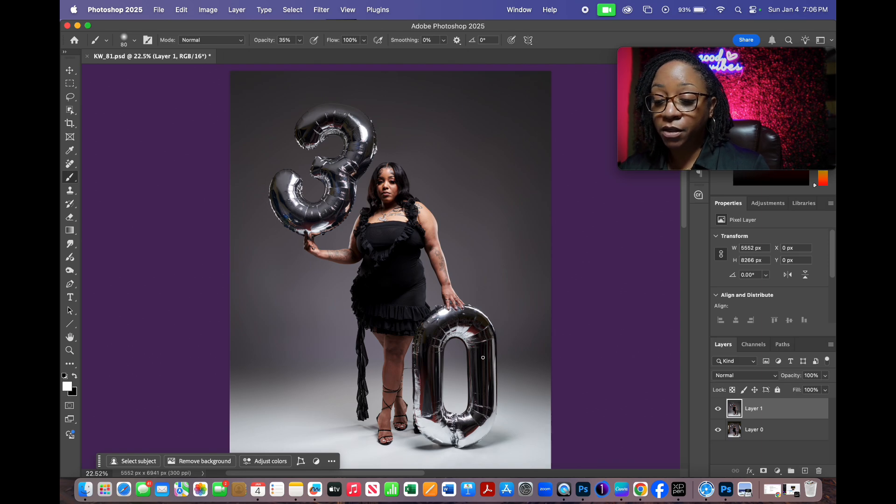
- Compare the whole retouched portrait with the original by hiding and reshowing Layer 1, and inspect the subject and 3 balloon up close
scroll(483, 352, down, 1)
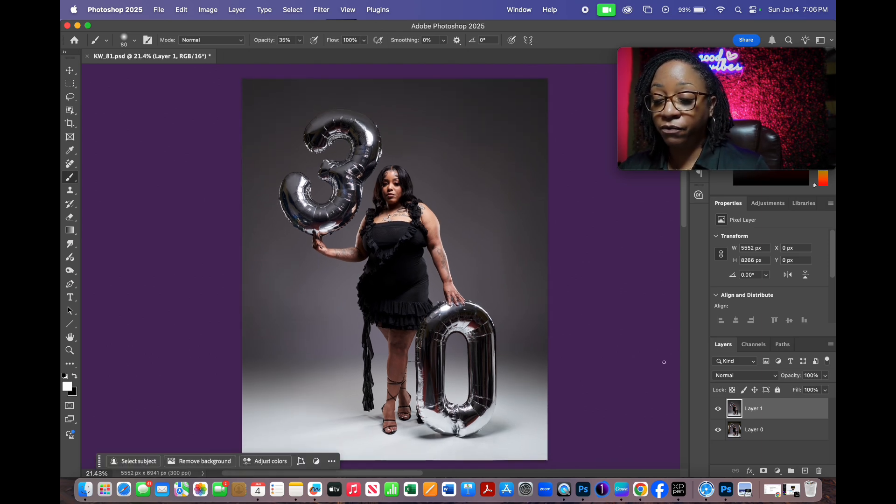
click(717, 411)
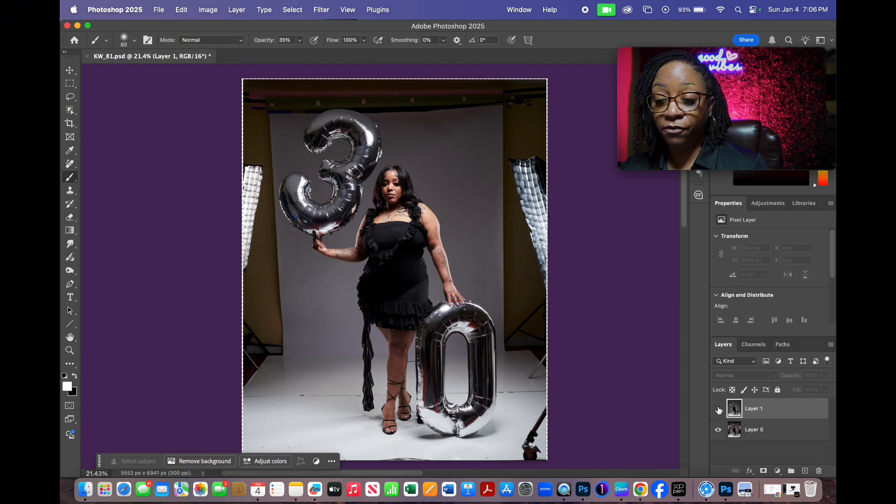
click(717, 410)
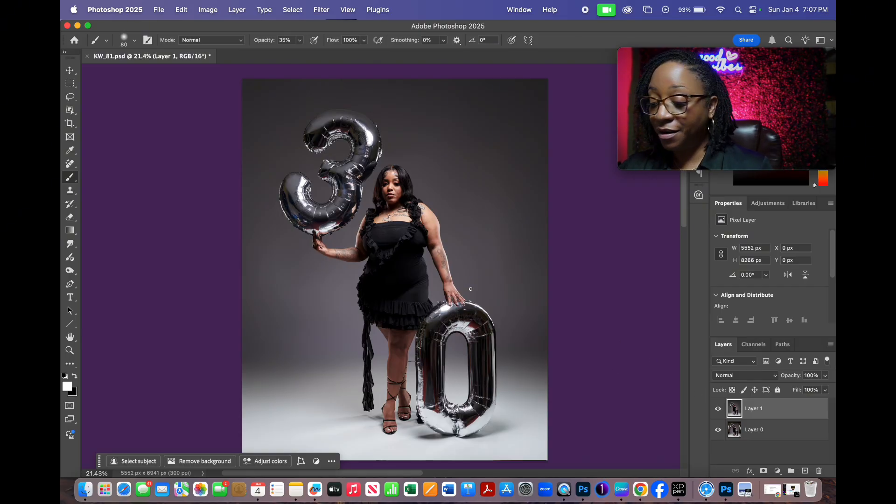
scroll(385, 206, up, 5)
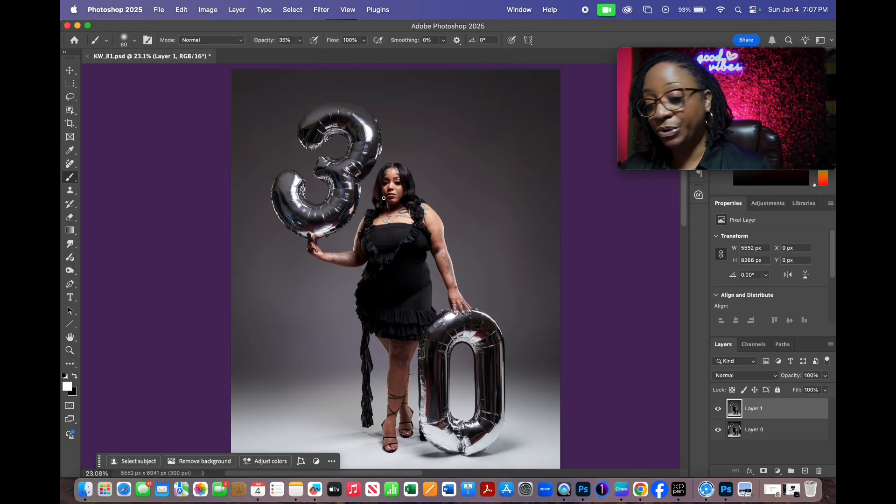
scroll(387, 187, down, 1)
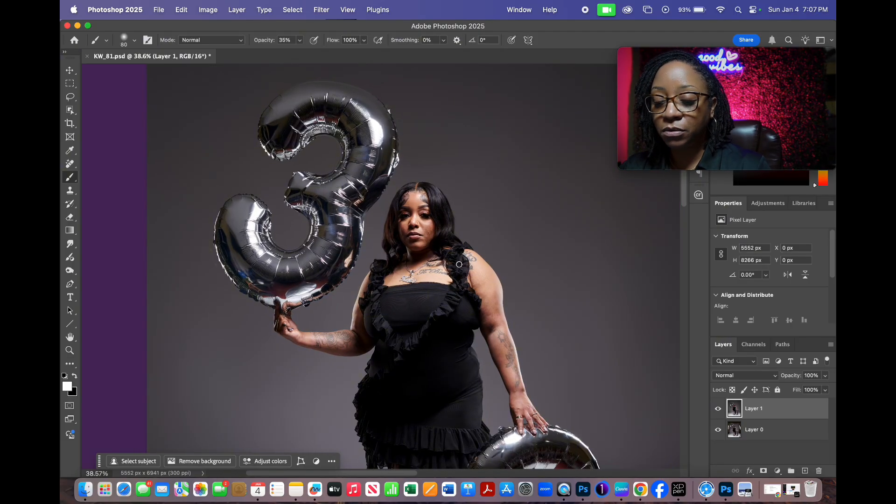
scroll(459, 265, down, 3)
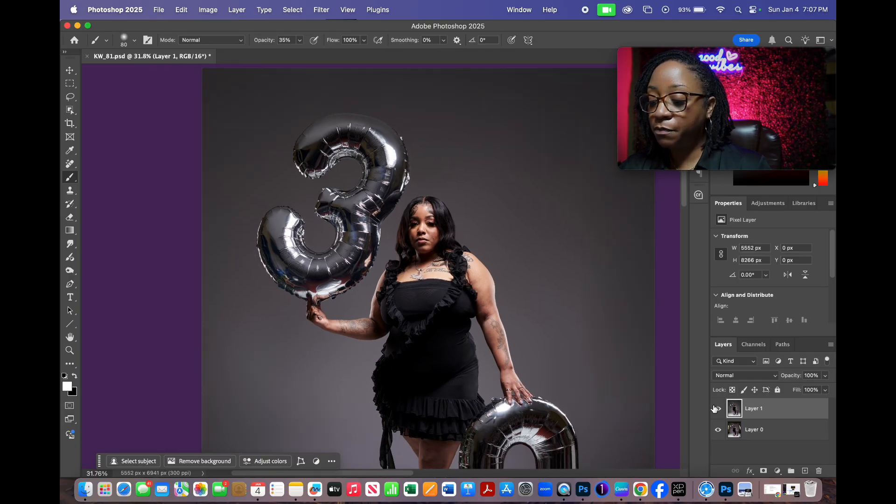
- Examine the original backdrop, light stands and floor with Layer 1 hidden, and toggle the layer to compare before and after, leaving it shown
click(717, 408)
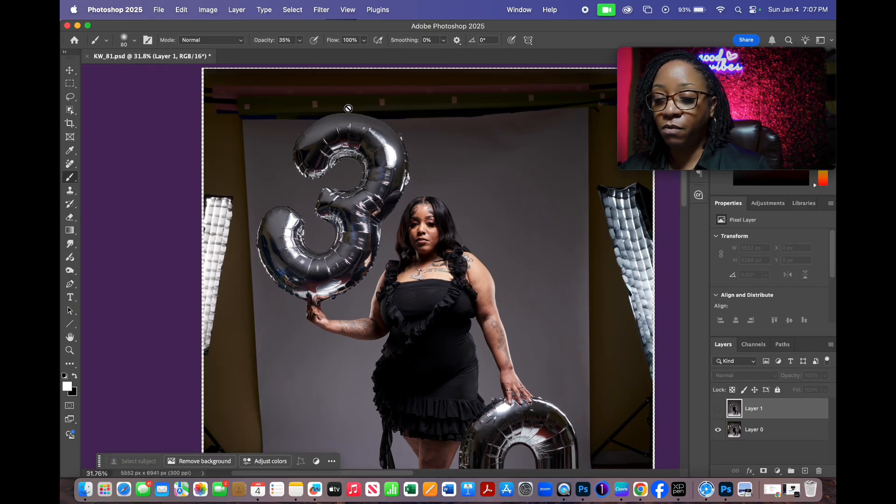
scroll(521, 143, down, 1)
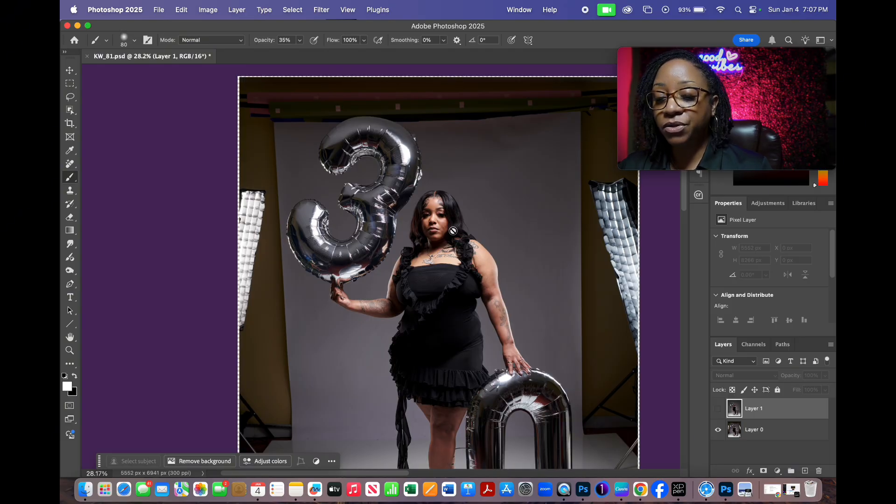
scroll(452, 224, down, 1)
scroll(457, 215, down, 1)
scroll(457, 215, down, 5)
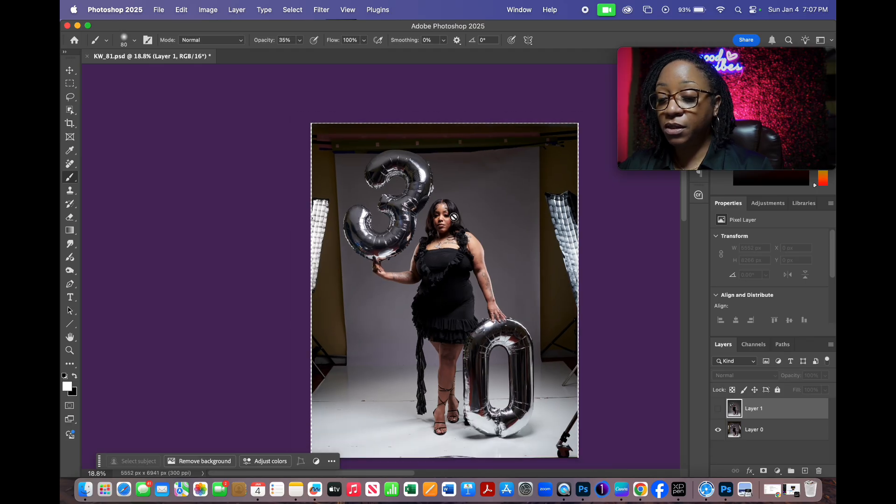
scroll(452, 218, up, 3)
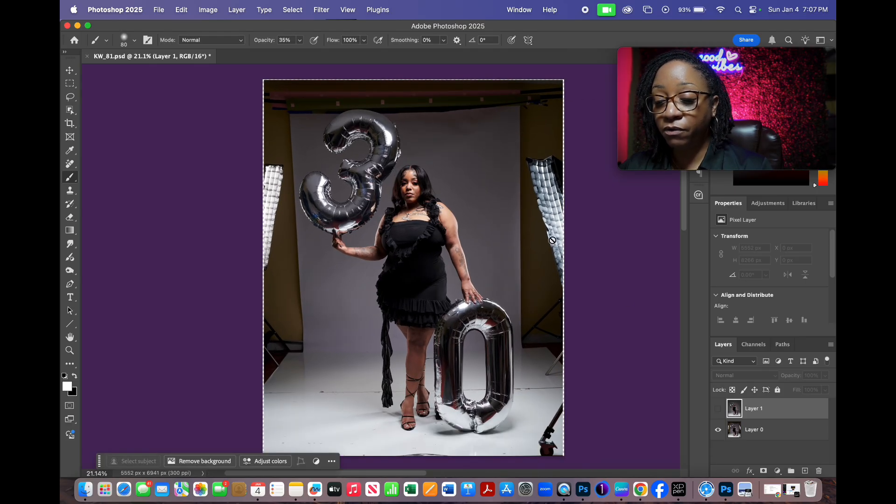
click(717, 408)
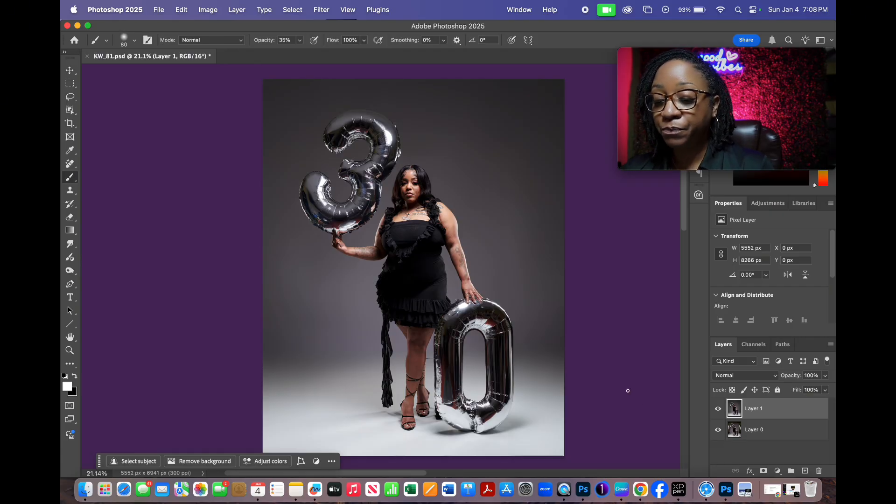
click(718, 409)
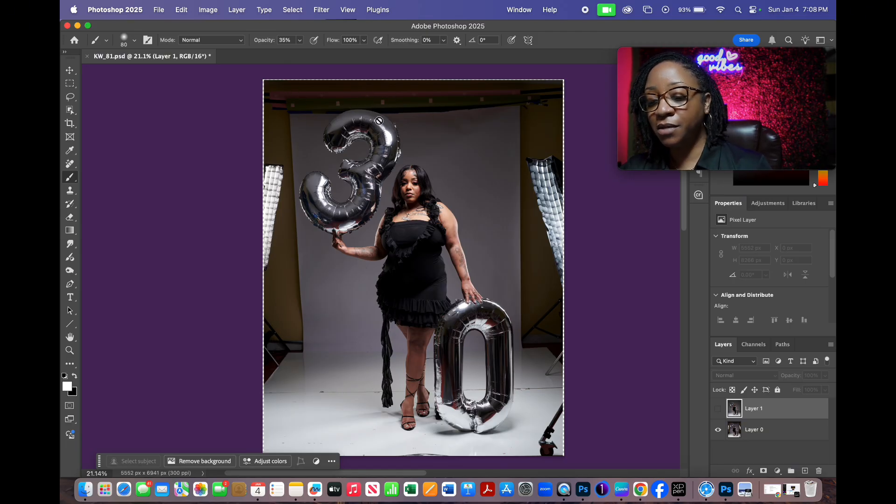
click(717, 409)
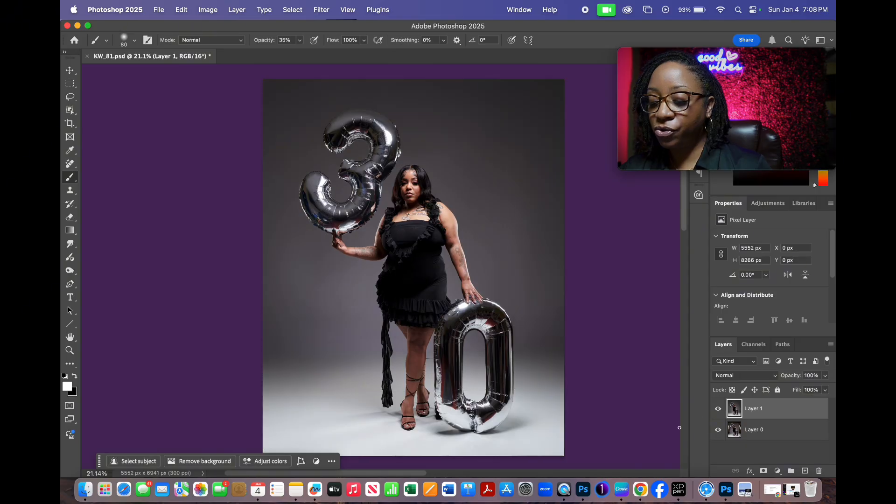